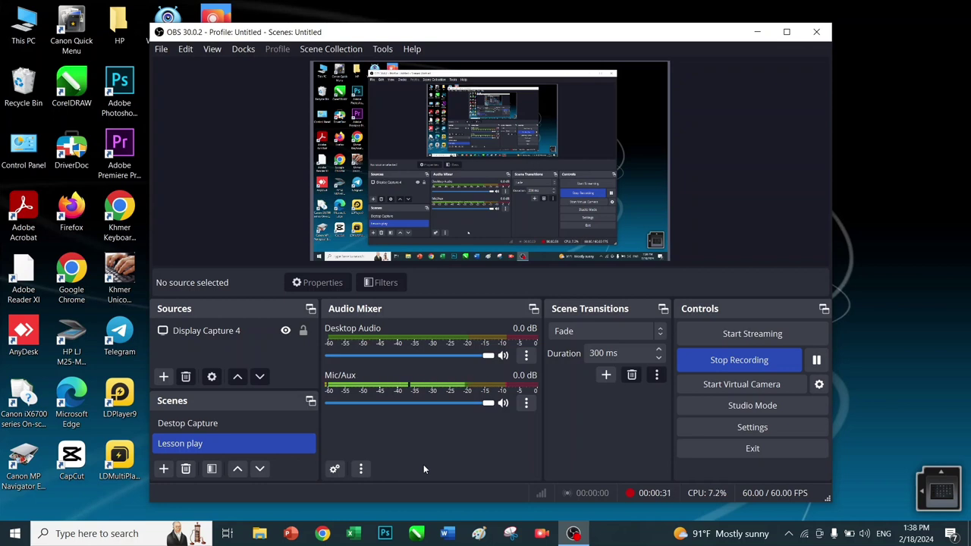
# - Search Google for 'gmail sign up' in Chrome
pyautogui.click(328, 536)
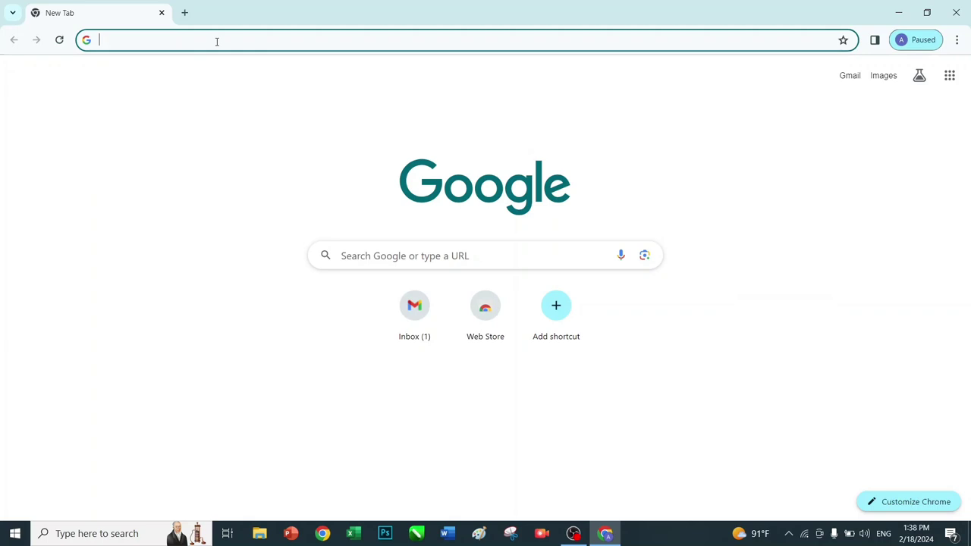
pyautogui.write('gmail sign up')
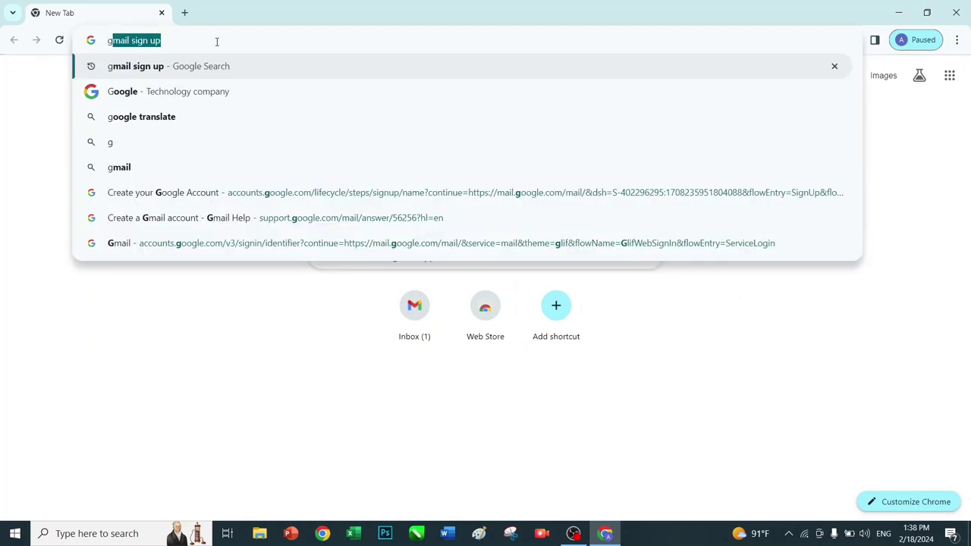
pyautogui.press('Right')
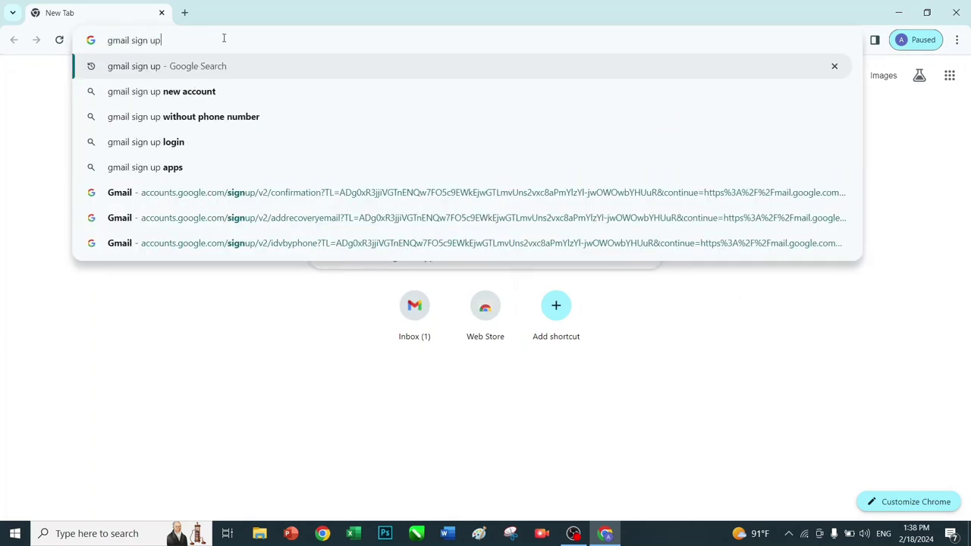
pyautogui.press('Return')
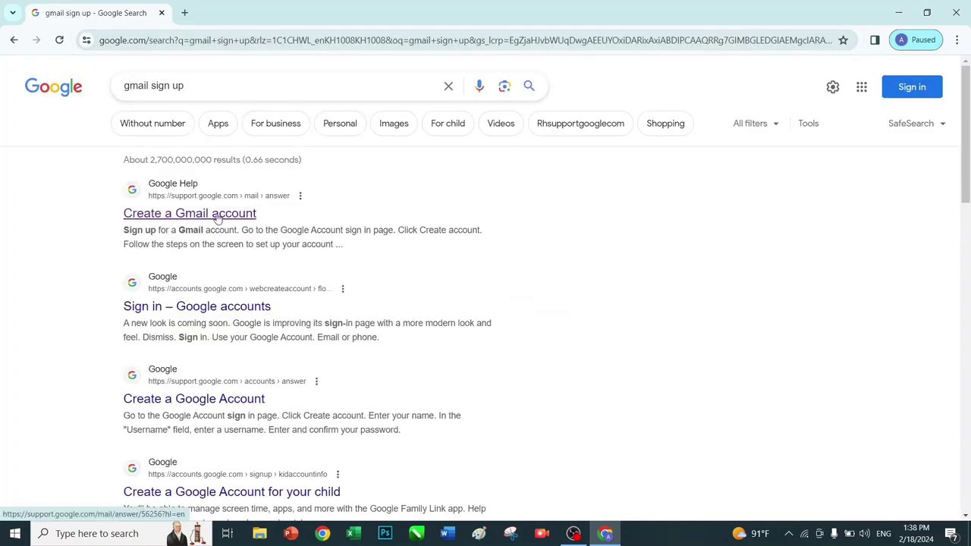
# - Follow the 'Create a Gmail account' help article to Google's sign-in page
pyautogui.click(154, 216)
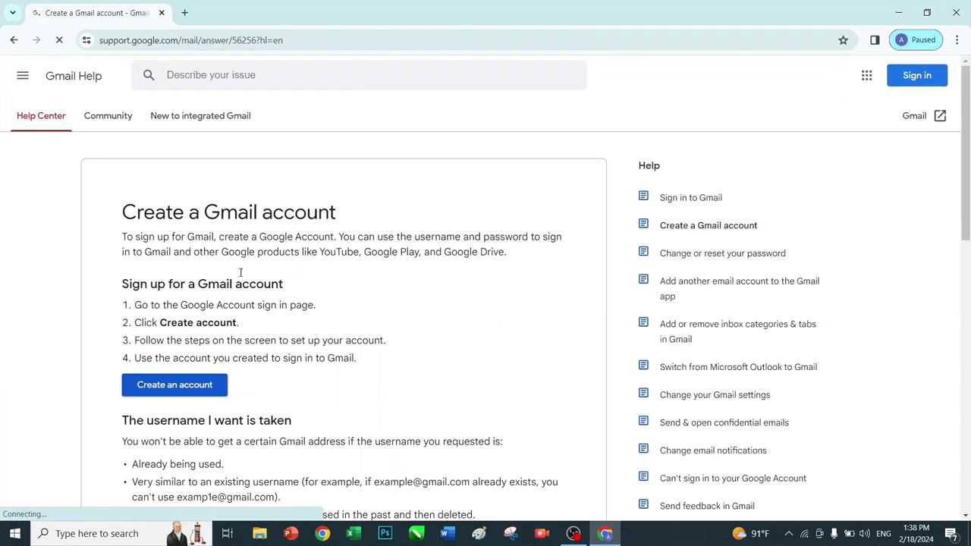
pyautogui.scroll(-2, 254, 285)
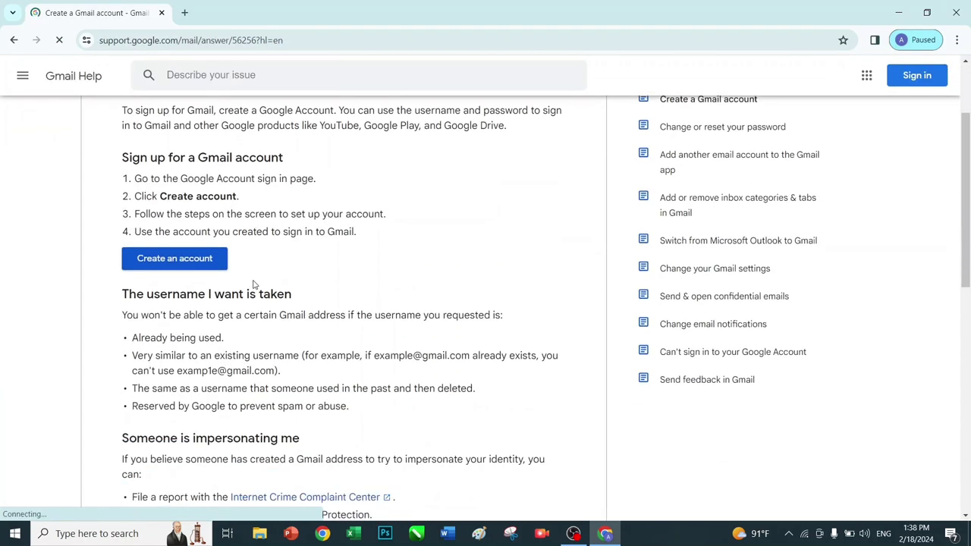
pyautogui.click(183, 265)
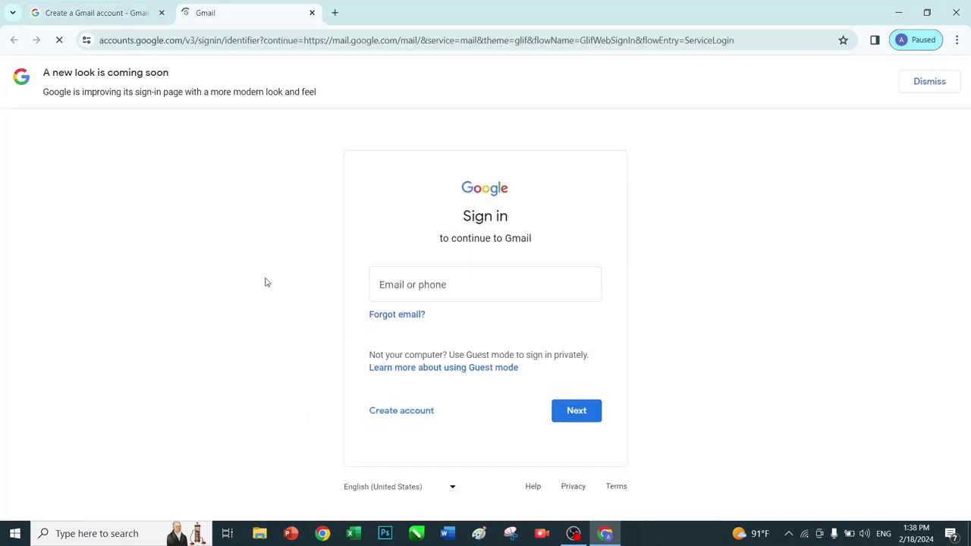
# - Choose Create account, then 'For my personal use'
pyautogui.click(404, 417)
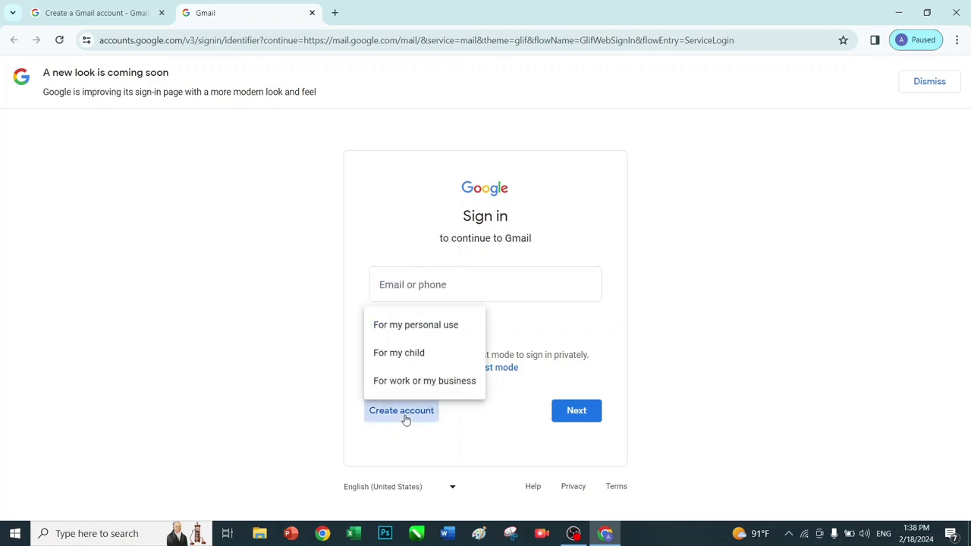
pyautogui.click(426, 323)
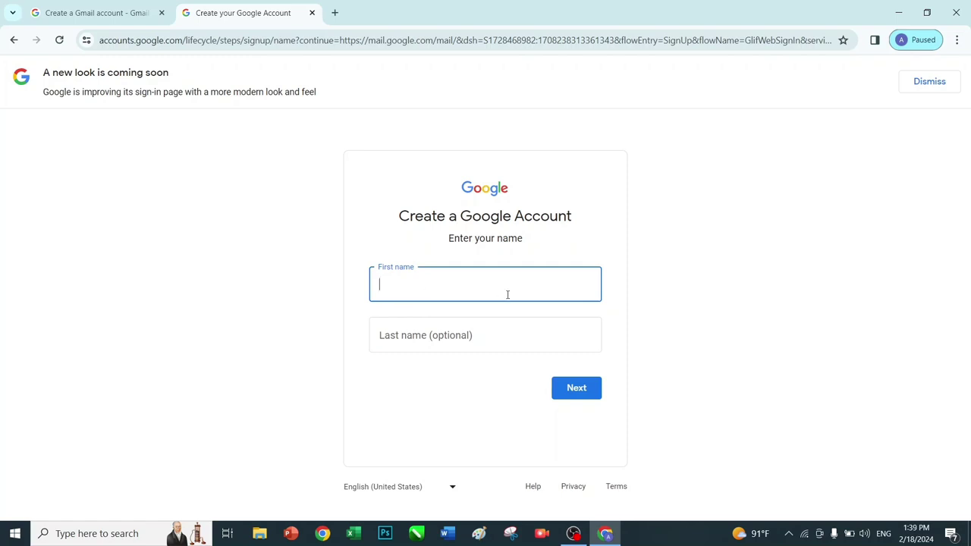
pyautogui.write('An')
pyautogui.press('BackSpace')
pyautogui.write('ngkor')
pyautogui.click(448, 342)
pyautogui.write('T')
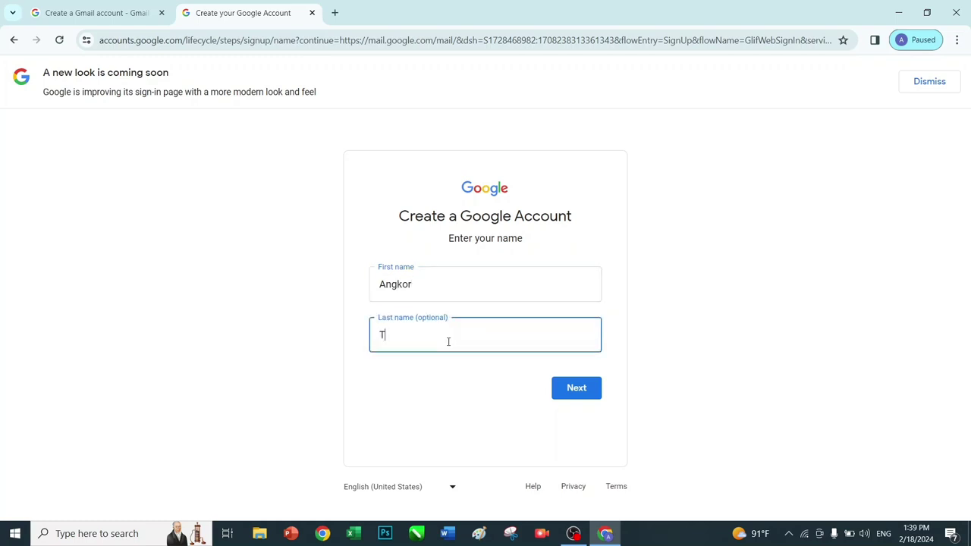
pyautogui.write('uoch')
pyautogui.click(577, 395)
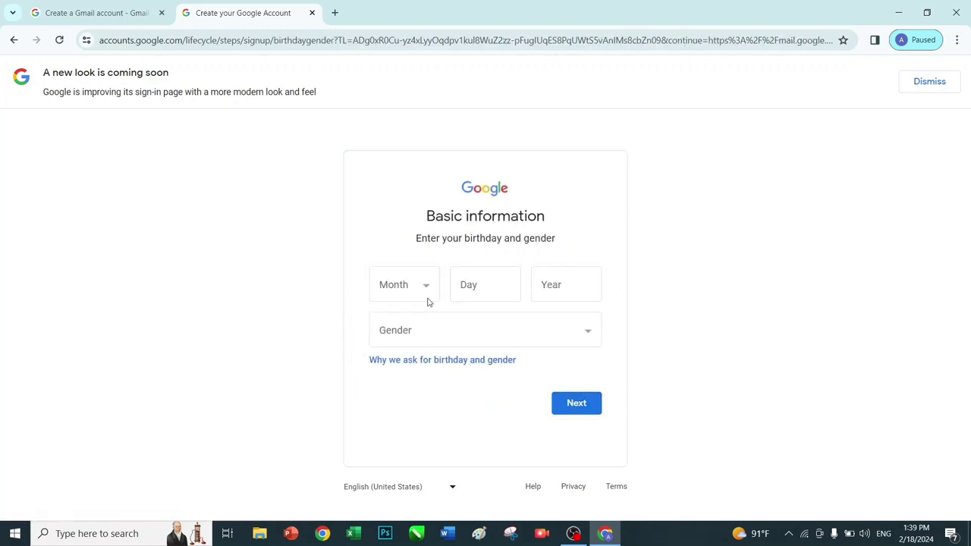
pyautogui.click(427, 287)
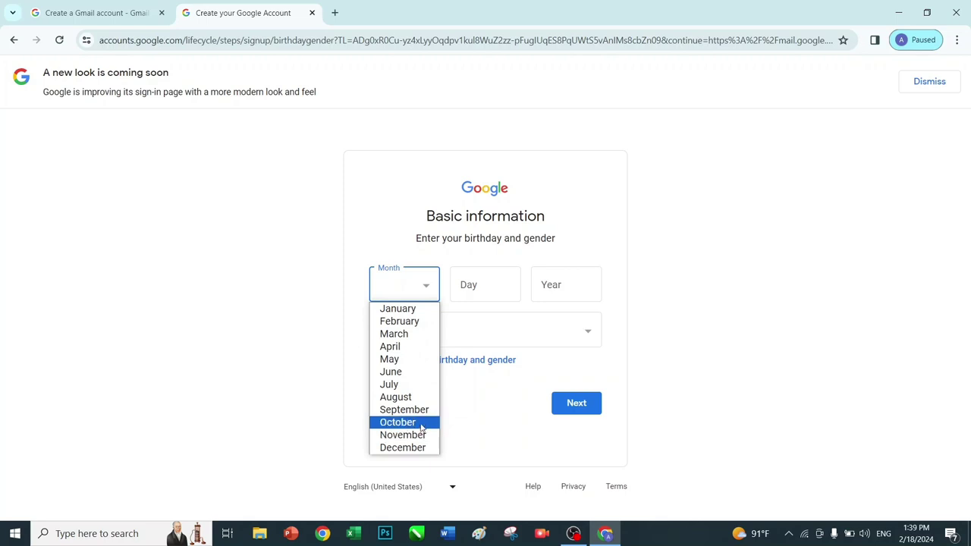
pyautogui.click(423, 410)
pyautogui.click(493, 285)
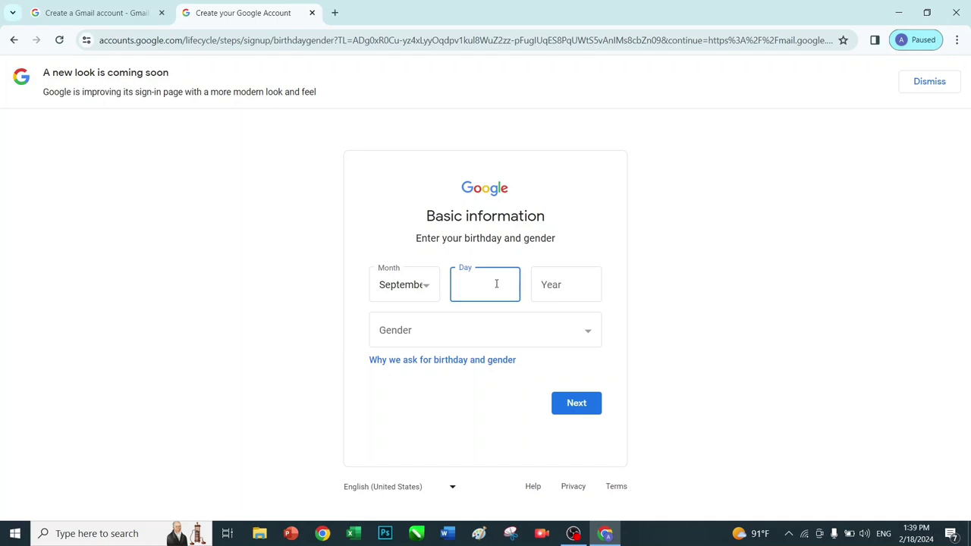
pyautogui.write('9')
pyautogui.click(551, 284)
pyautogui.write('1979')
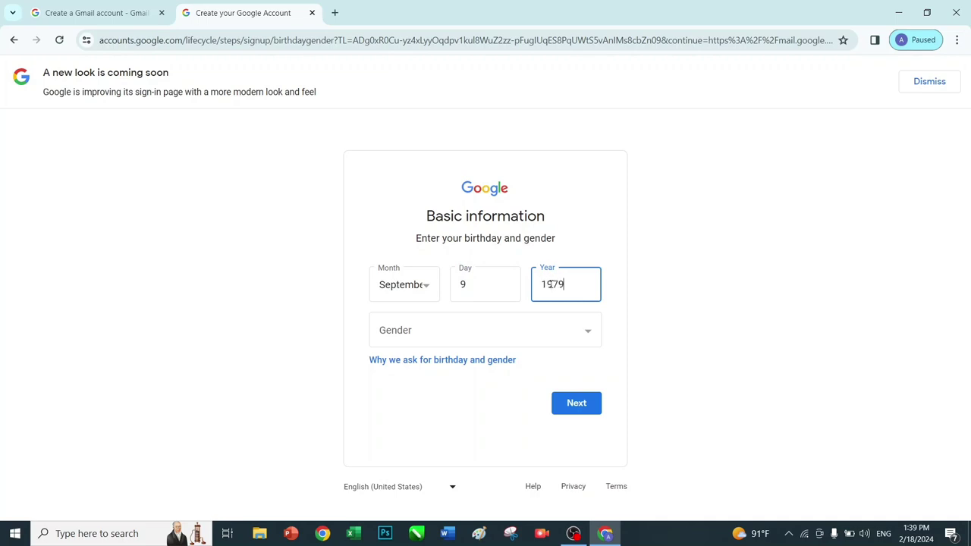
pyautogui.click(575, 407)
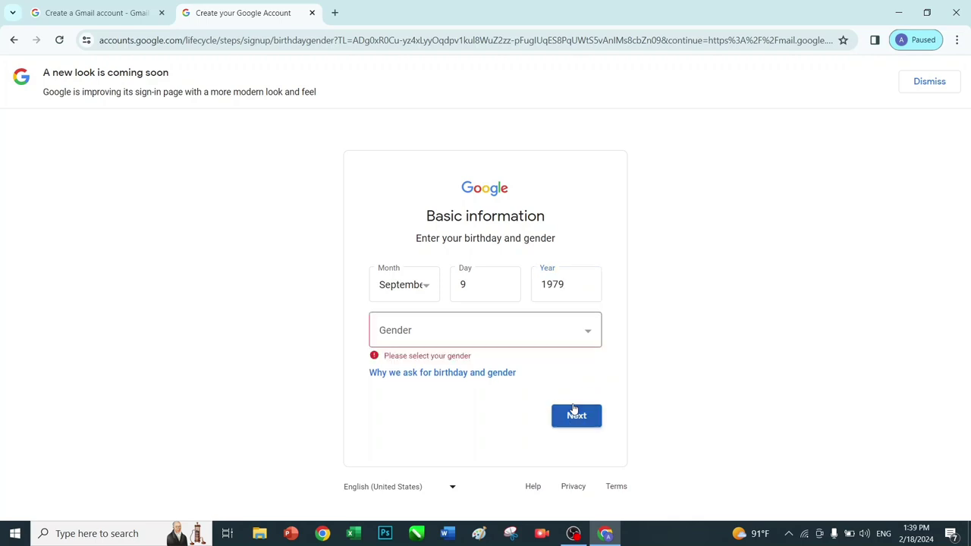
pyautogui.click(436, 333)
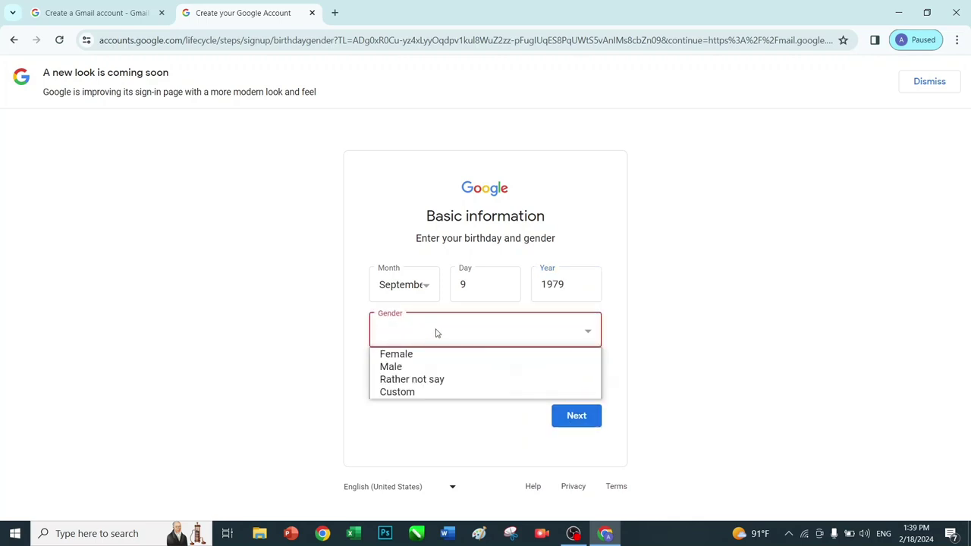
pyautogui.click(418, 370)
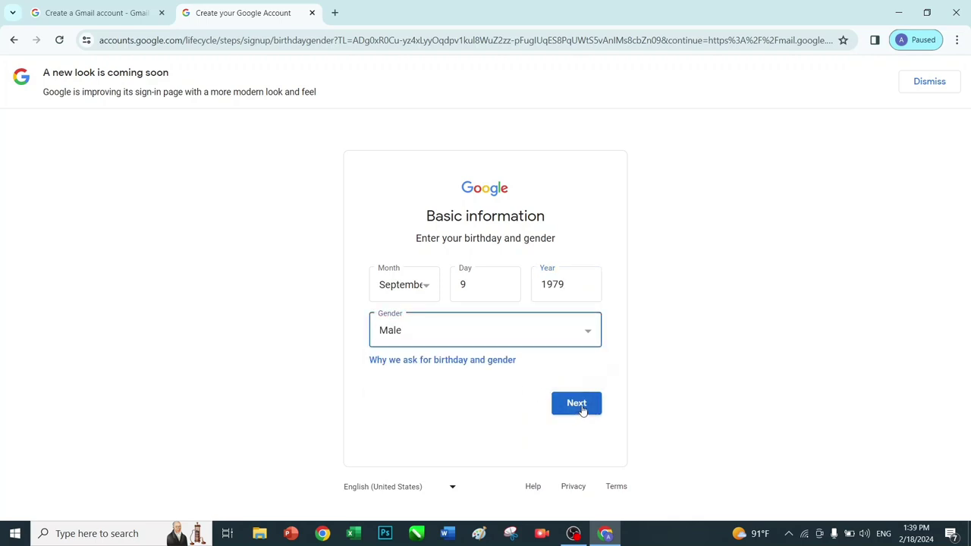
pyautogui.click(581, 409)
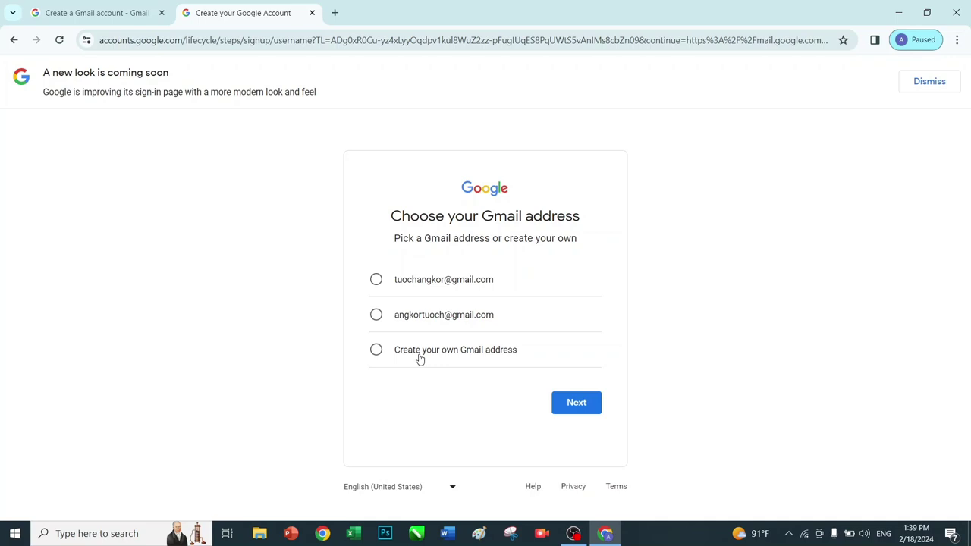
# - Create a custom Gmail address for the account
pyautogui.click(419, 357)
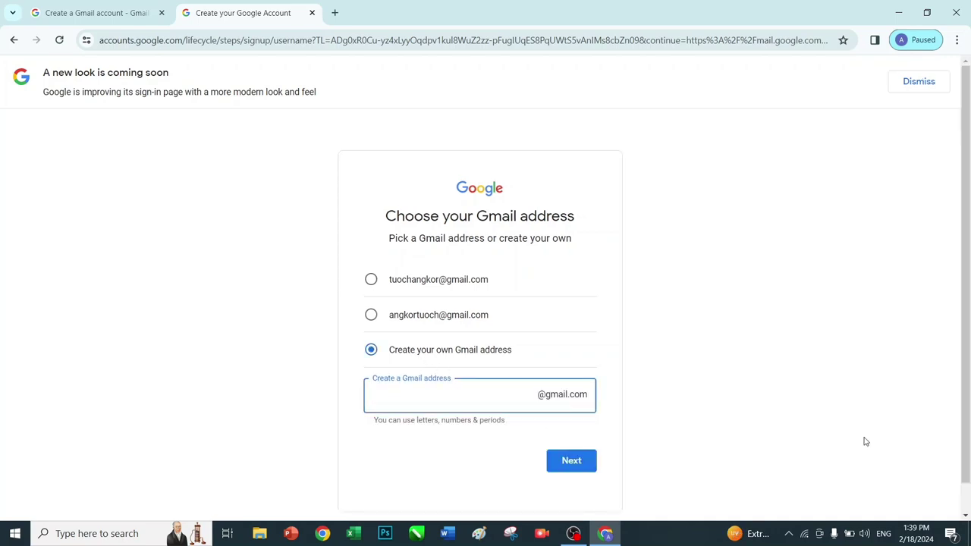
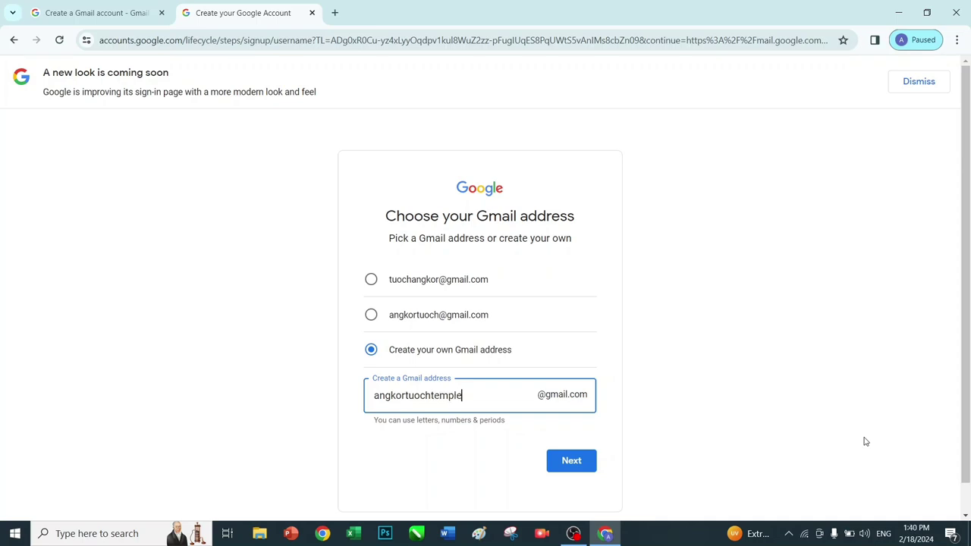
pyautogui.click(573, 462)
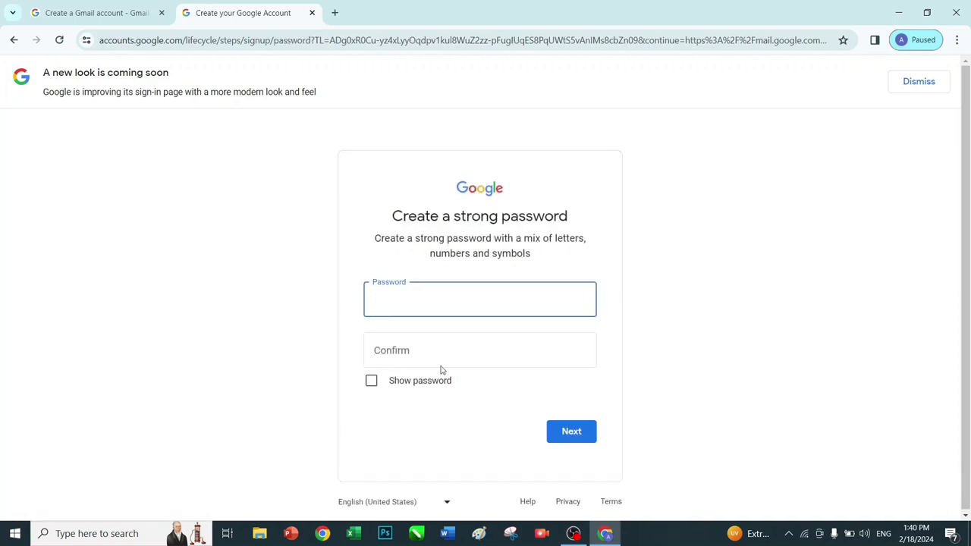
# - Enter and confirm the account password
pyautogui.write('••')
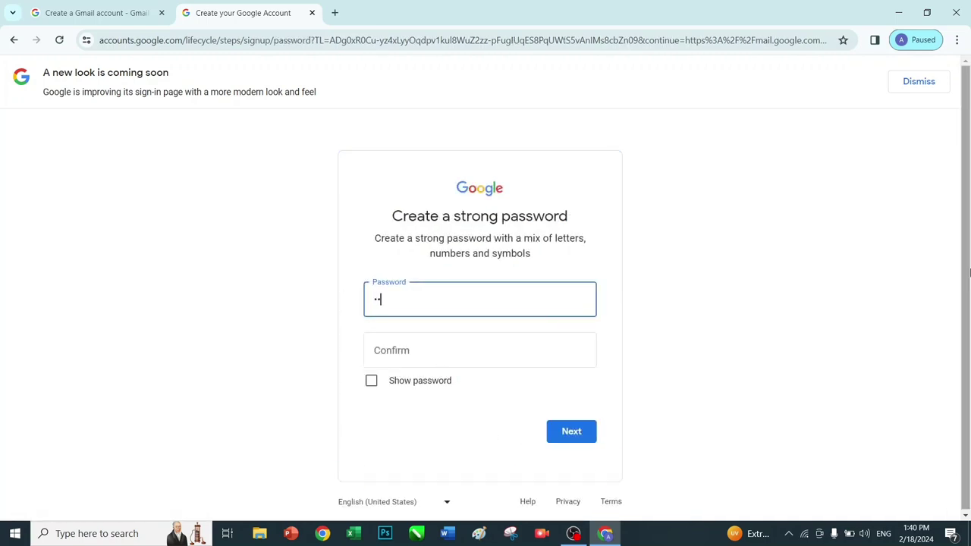
pyautogui.write('•••••••••••••')
pyautogui.click(394, 351)
pyautogui.write('•••••••')
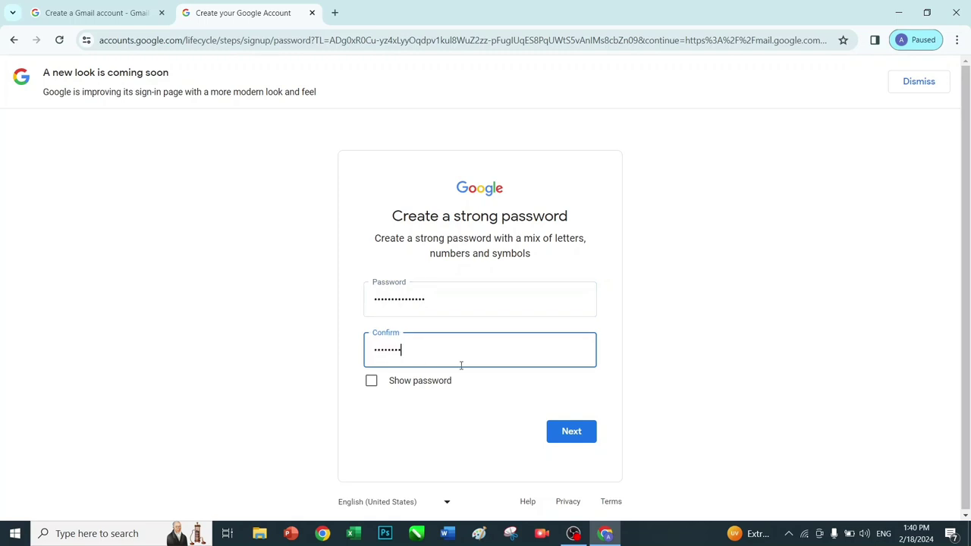
pyautogui.write('•••••••')
pyautogui.click(565, 438)
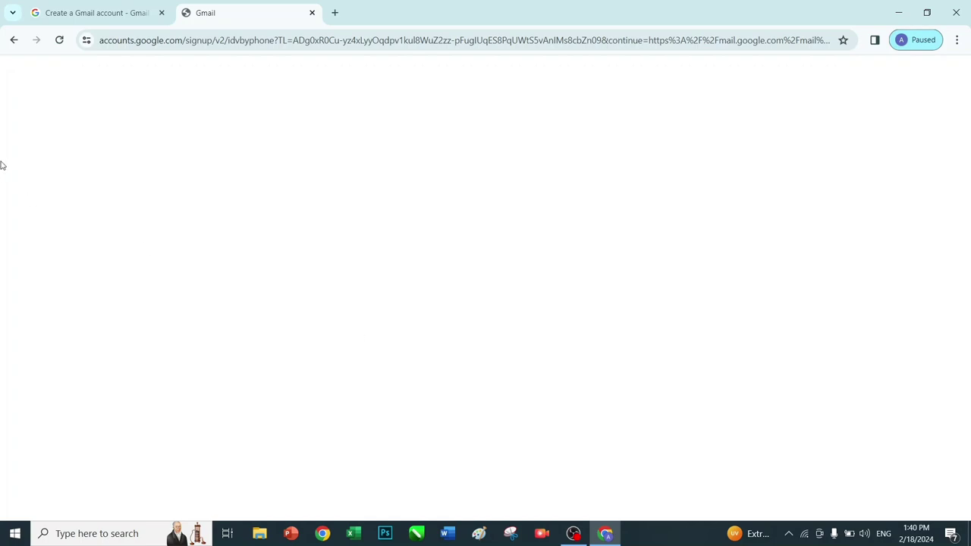
# - Reload the blank page, then verify the account with a phone number and the texted code
pyautogui.click(60, 41)
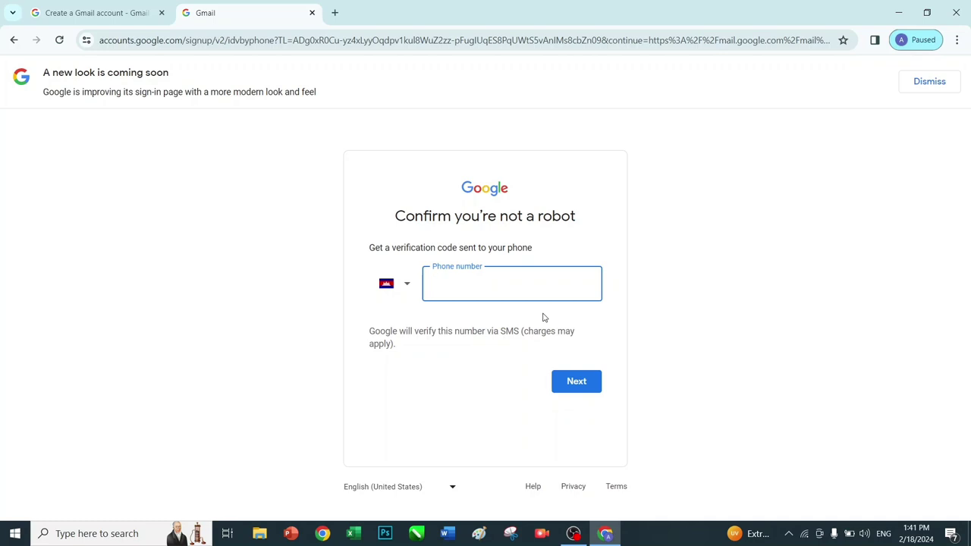
pyautogui.click(584, 385)
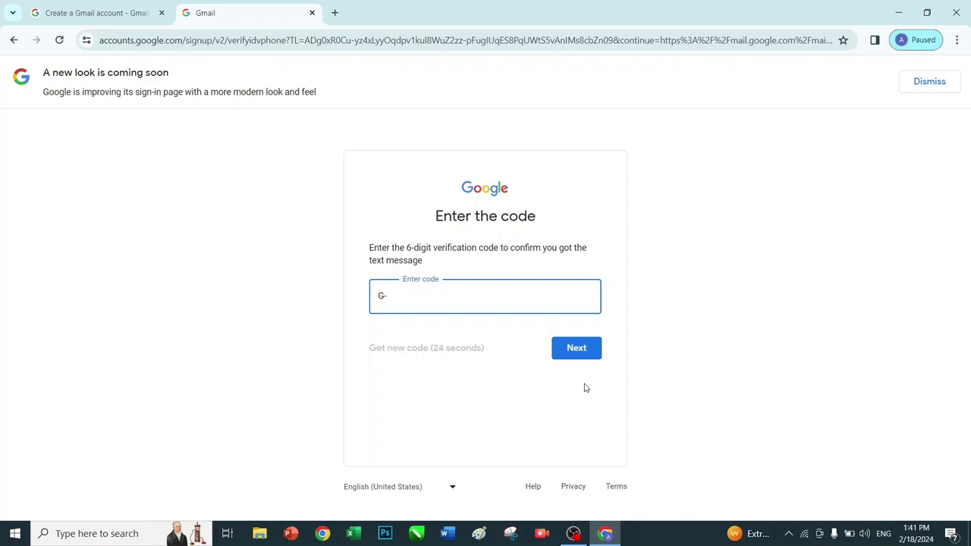
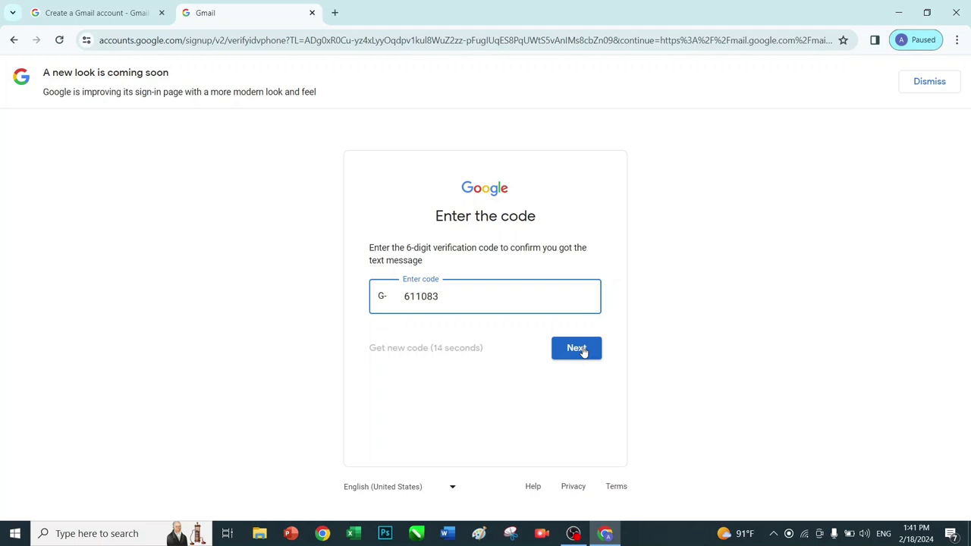
pyautogui.click(583, 351)
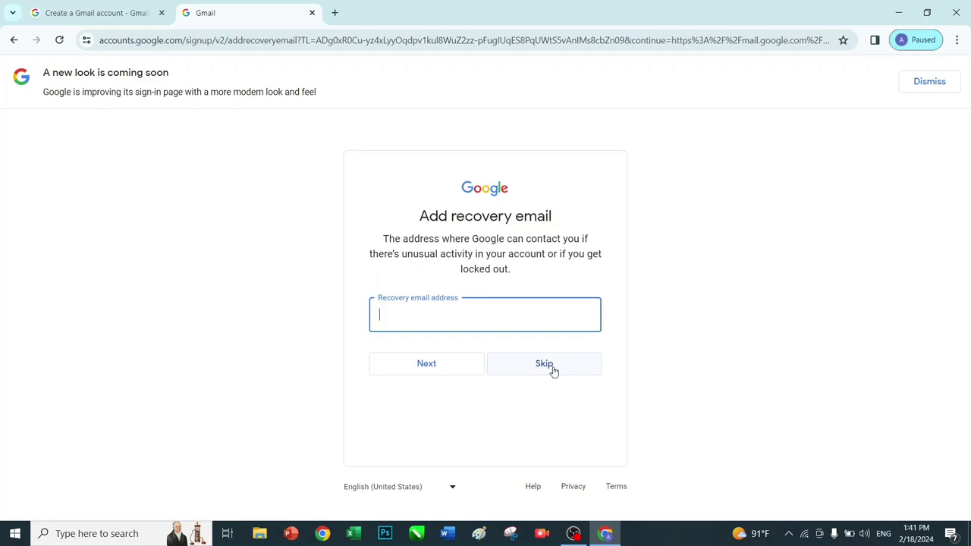
# - Skip the recovery email, confirm the account info and agree to the Privacy and Terms
pyautogui.click(553, 370)
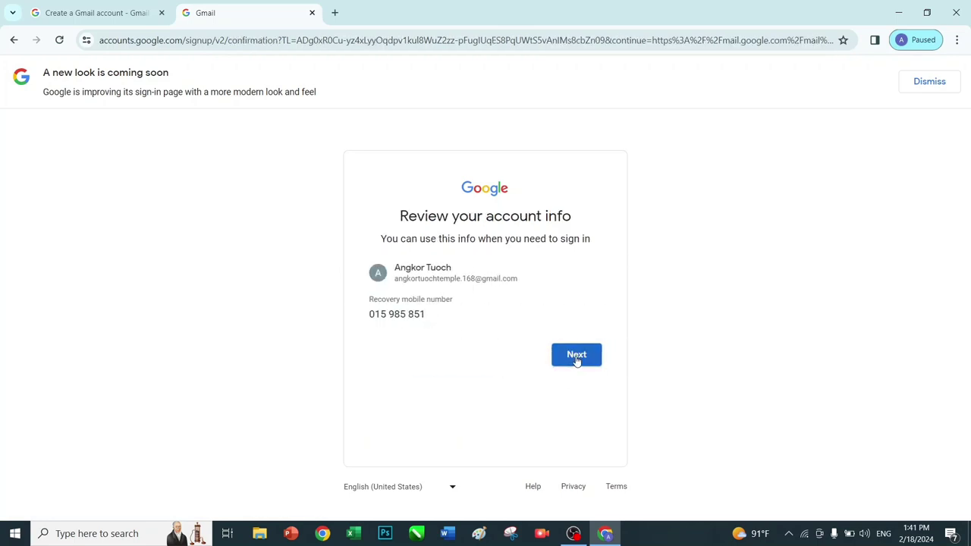
pyautogui.click(576, 355)
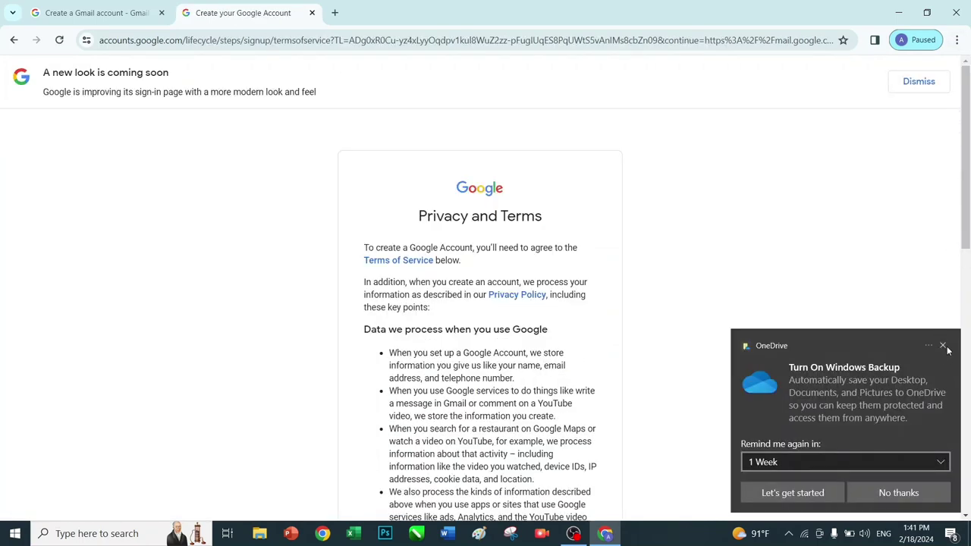
pyautogui.click(942, 345)
pyautogui.scroll(-1, 424, 349)
pyautogui.scroll(-10, 423, 349)
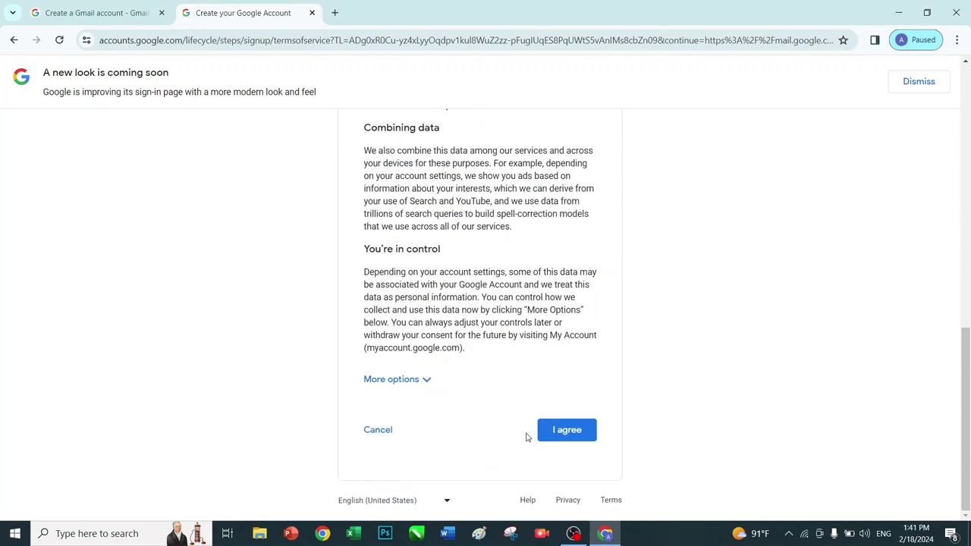
pyautogui.click(561, 431)
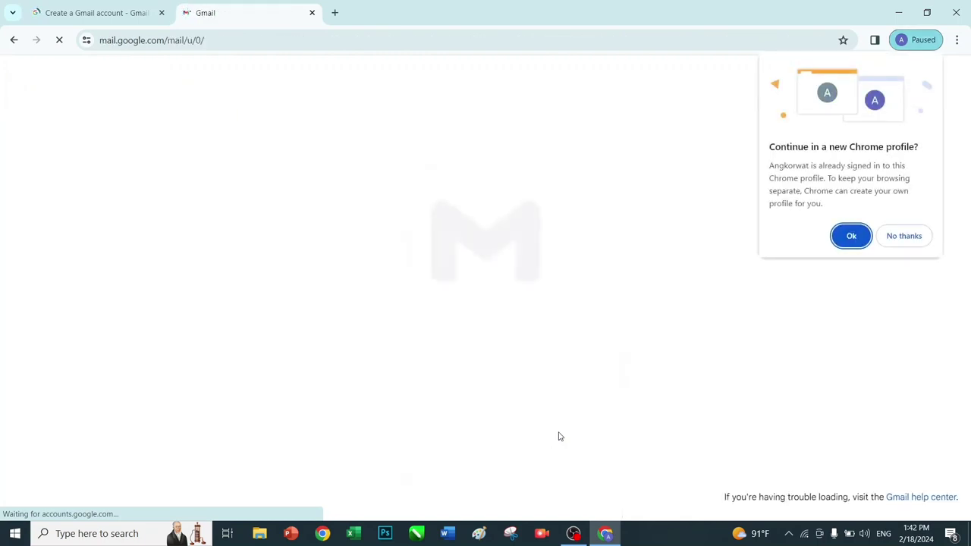
# - Continue in a separate Chrome profile with sync on and a yellow colour theme
pyautogui.click(850, 236)
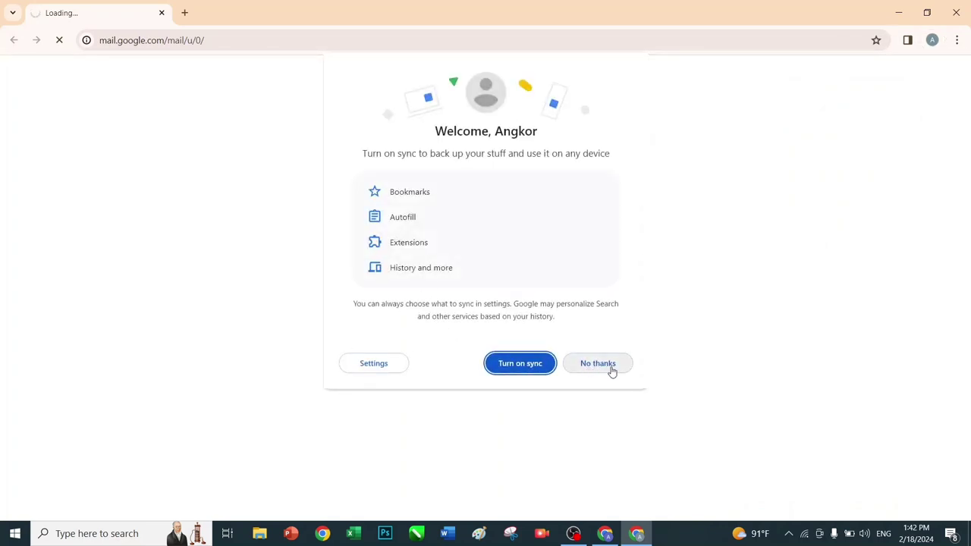
pyautogui.click(522, 366)
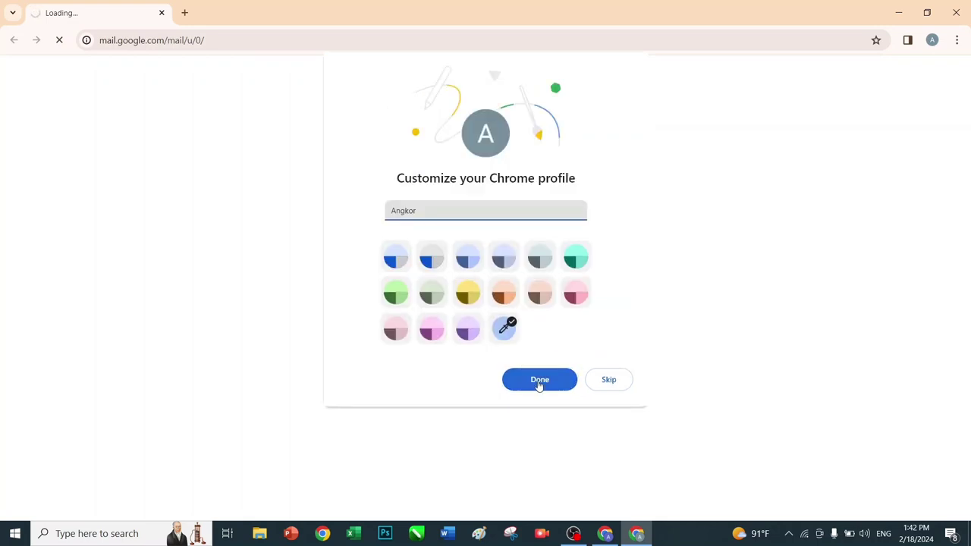
pyautogui.click(438, 269)
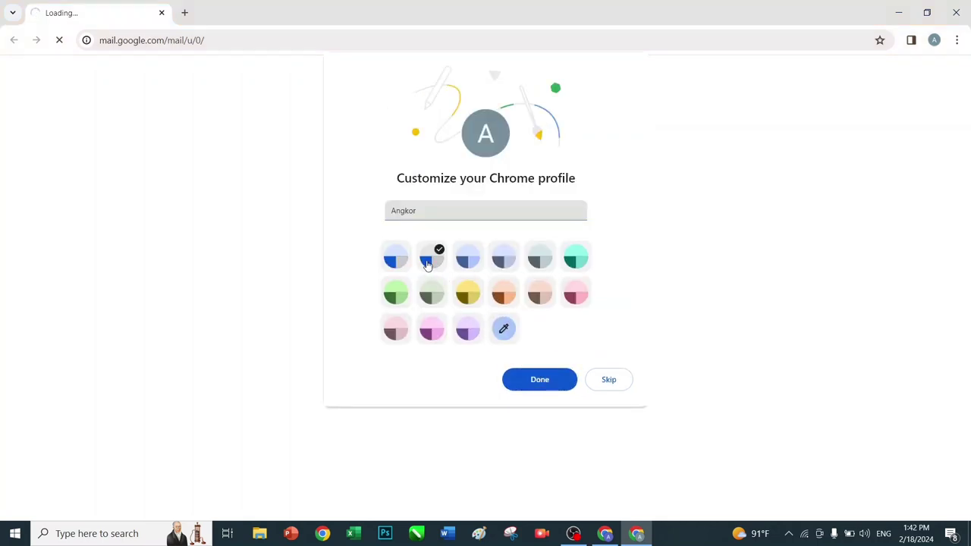
pyautogui.click(468, 298)
pyautogui.click(544, 379)
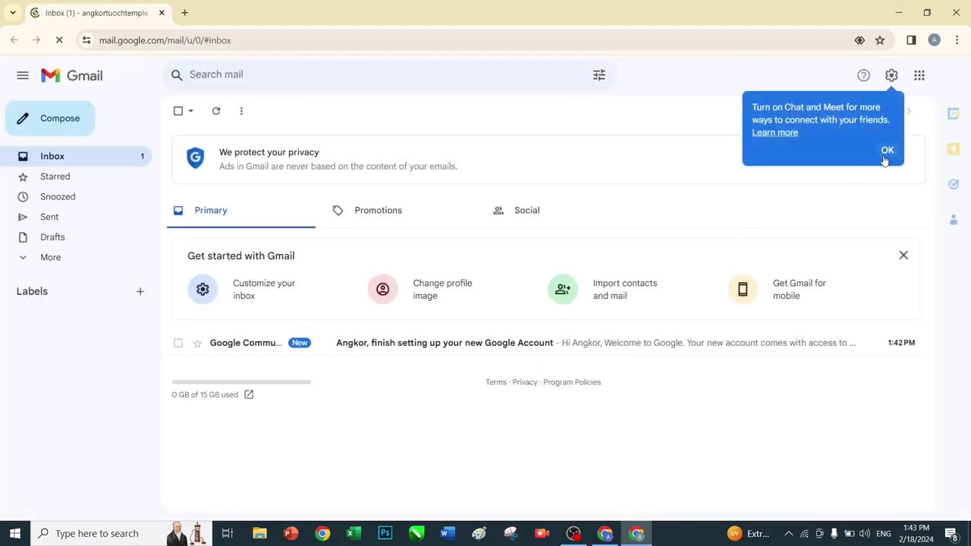
# - Dismiss the Chat and Meet tip and check the signed-in account in the avatar panel
pyautogui.click(887, 151)
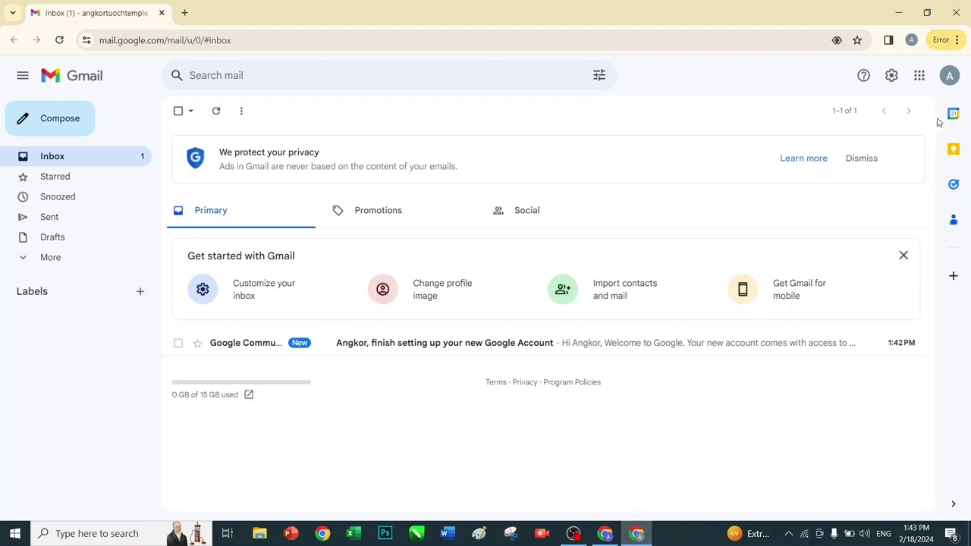
pyautogui.click(949, 77)
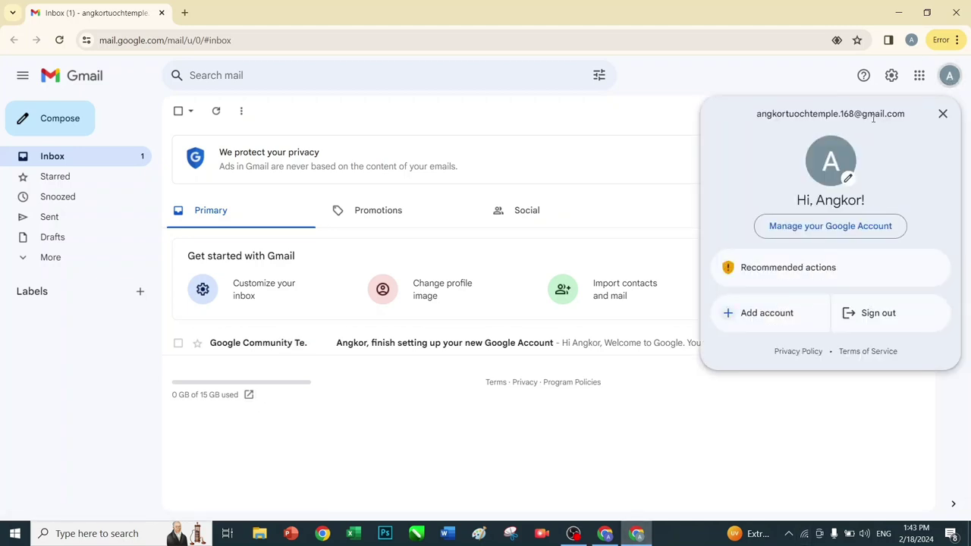
pyautogui.click(504, 126)
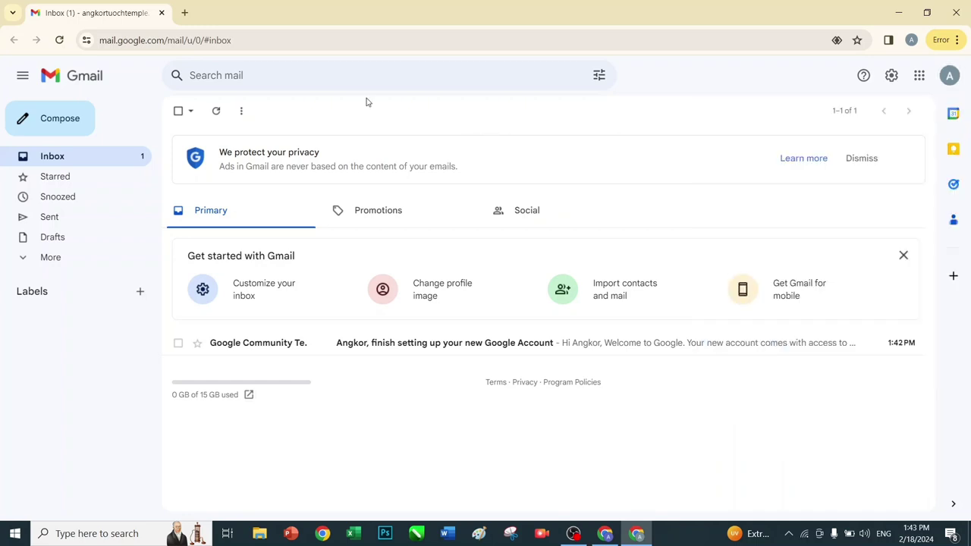
pyautogui.click(186, 15)
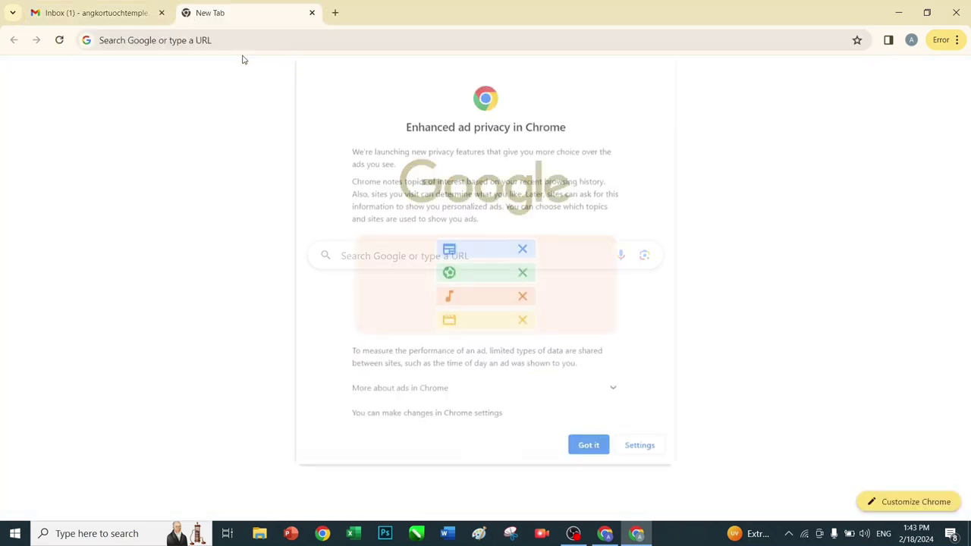
# - Dismiss the ad privacy notice, search 'youtube', close the Gmail tab and open YouTube
pyautogui.click(591, 452)
pyautogui.click(411, 254)
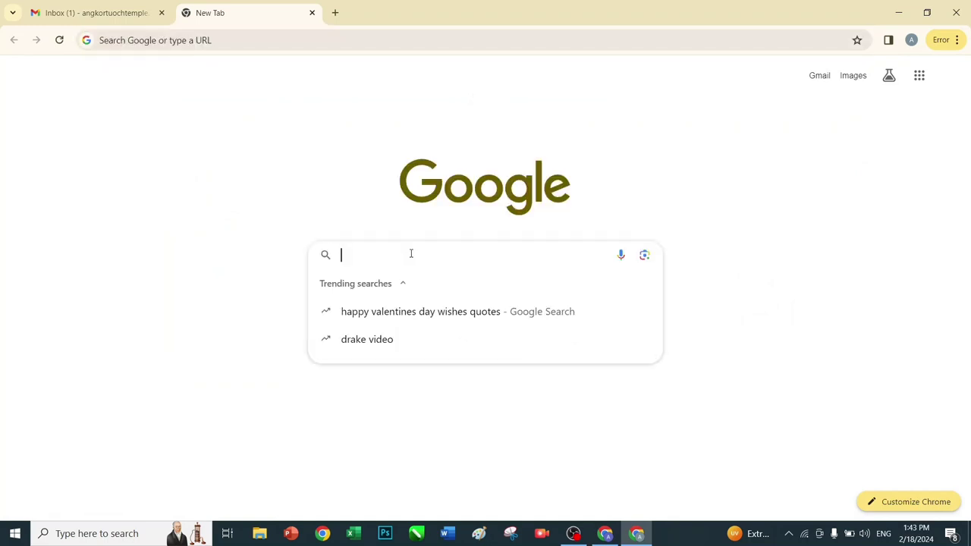
pyautogui.write('youtube')
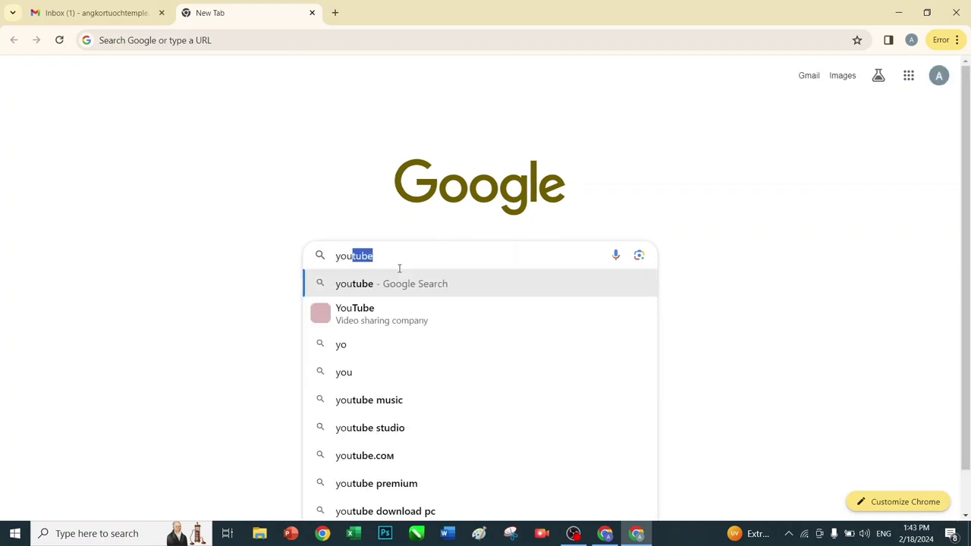
pyautogui.press('Return')
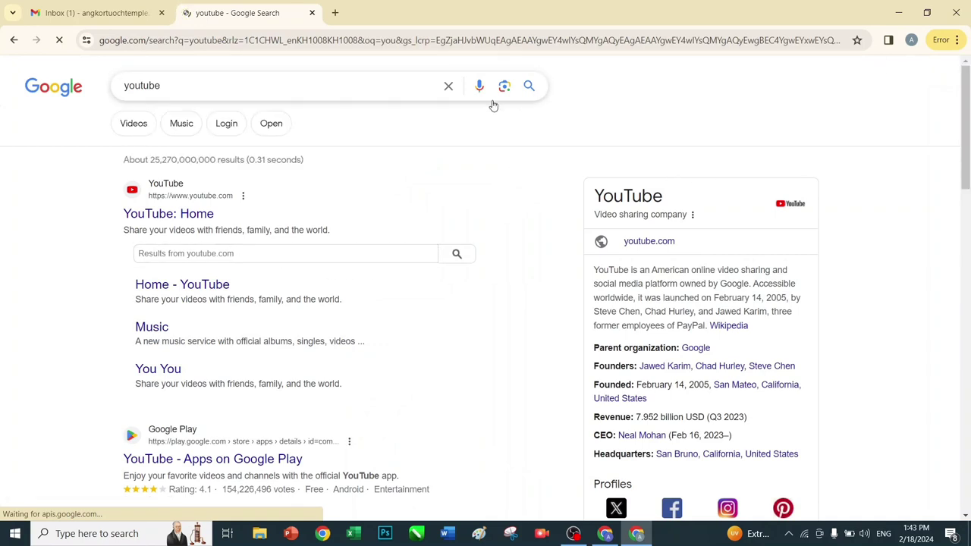
pyautogui.click(161, 12)
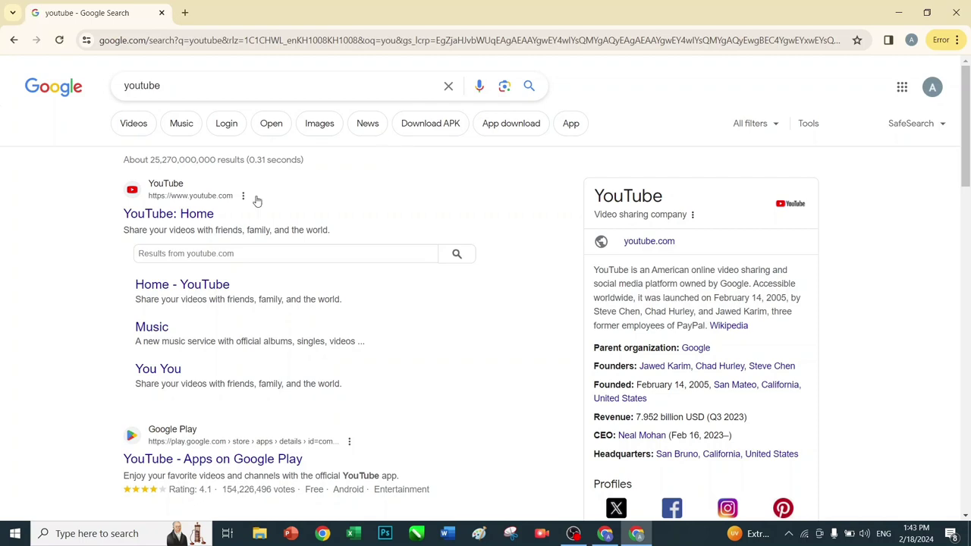
pyautogui.click(164, 218)
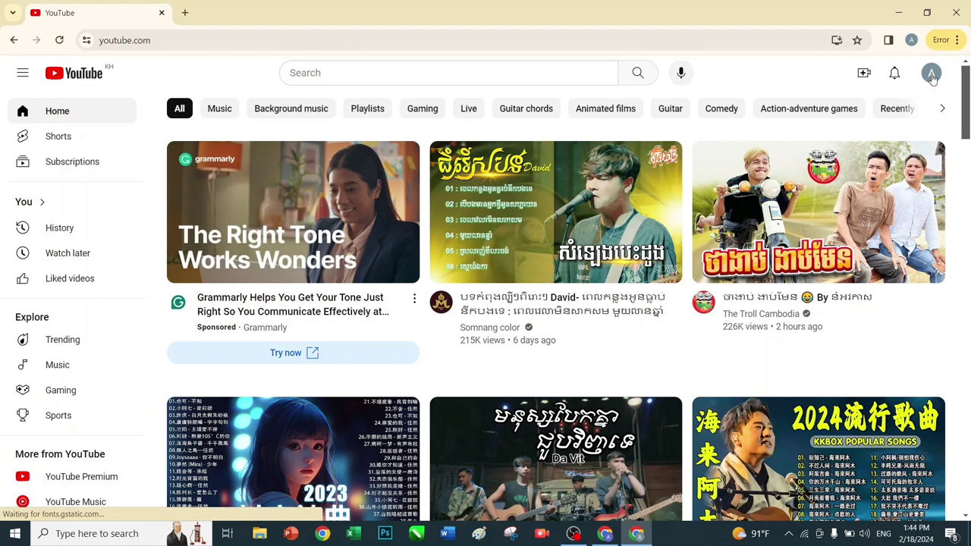
# - Create a channel from the avatar menu, completing its name as 'Angkor Tuoch Temple'
pyautogui.click(931, 74)
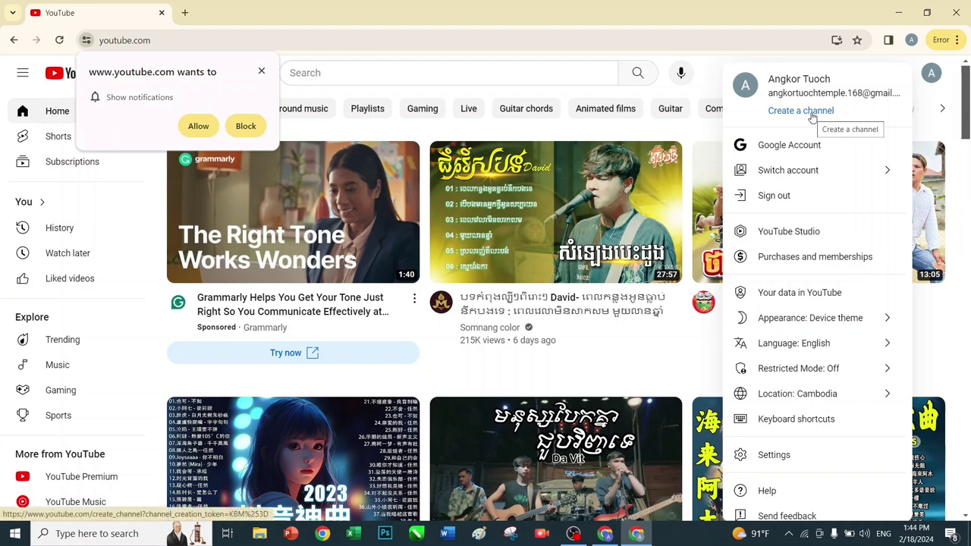
pyautogui.click(812, 112)
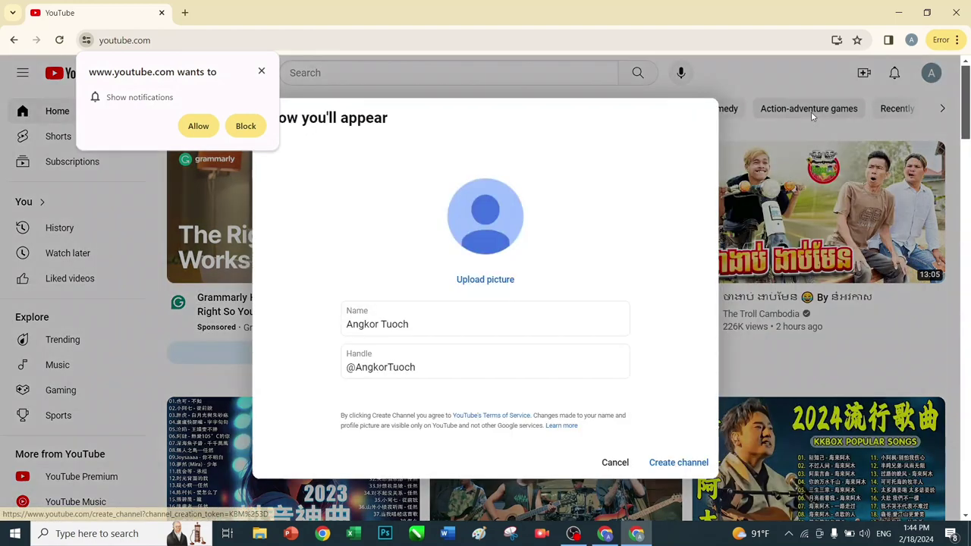
pyautogui.click(245, 128)
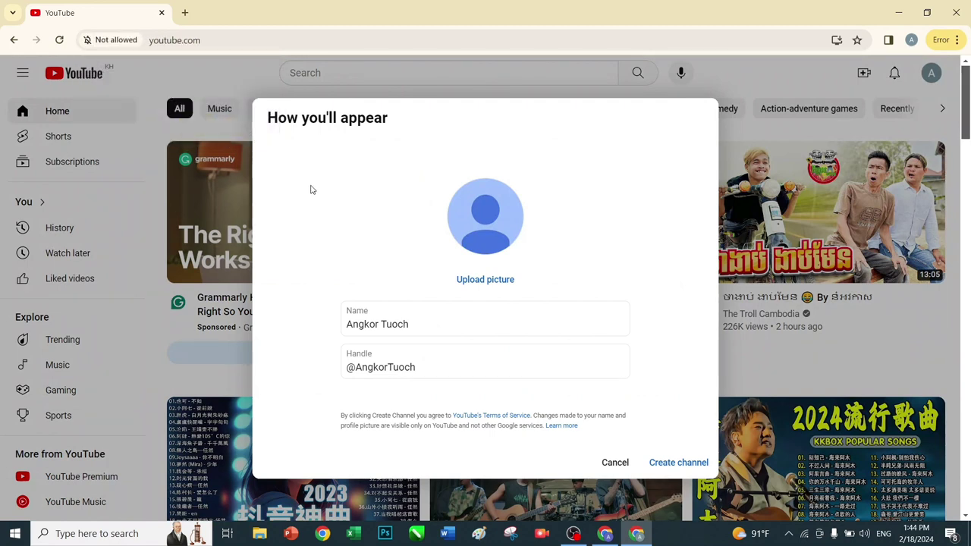
pyautogui.click(431, 328)
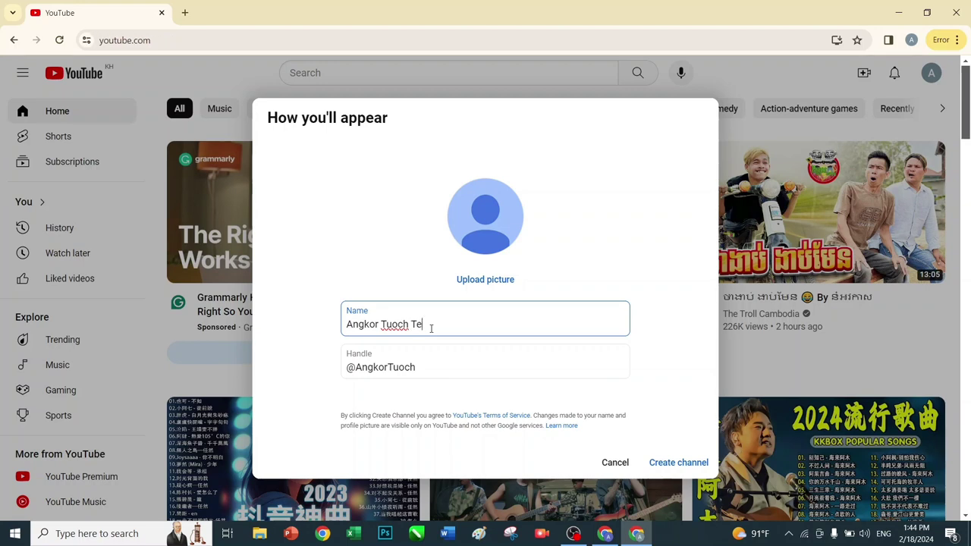
pyautogui.write('Temple')
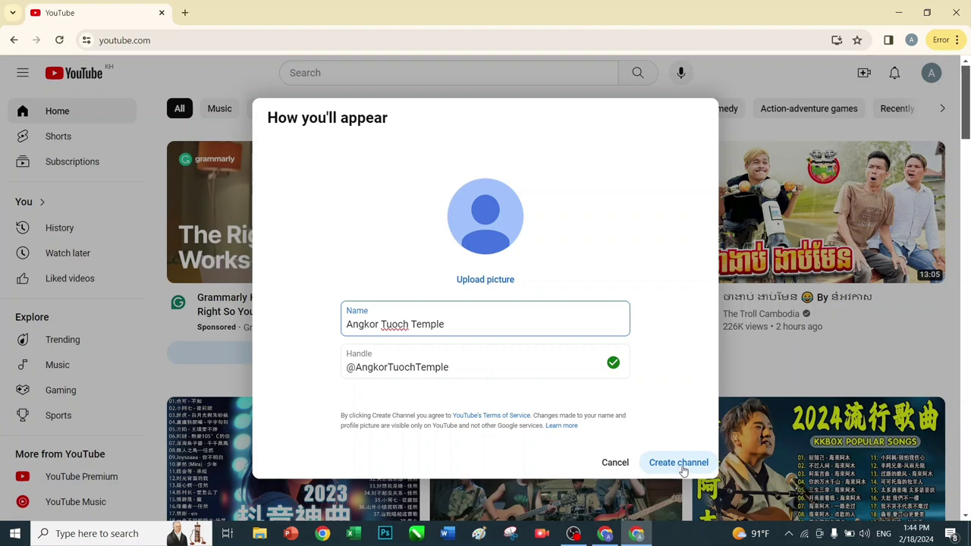
pyautogui.click(682, 471)
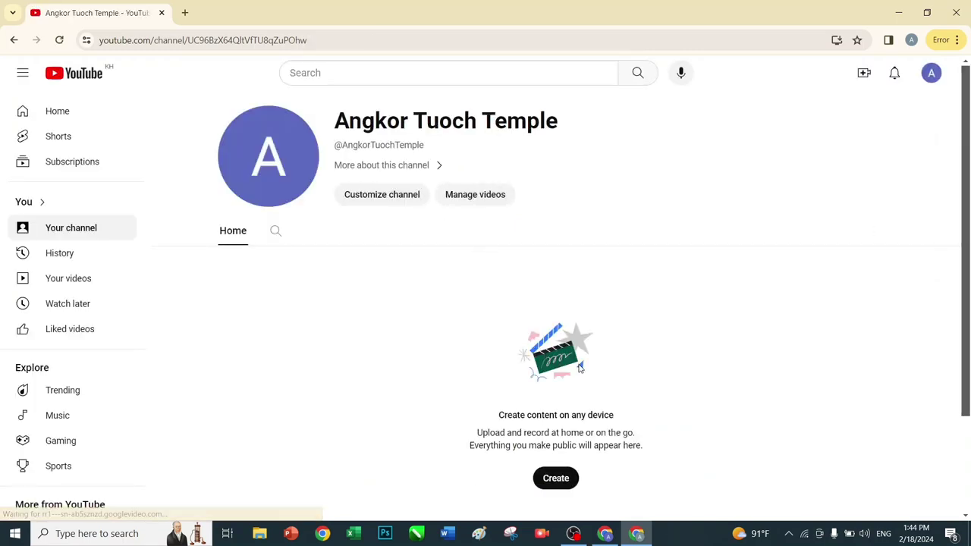
# - Open YouTube Studio for Angkor Tuoch Temple from the account menu and dismiss the welcome screen
pyautogui.scroll(-1, 582, 372)
pyautogui.scroll(1, 582, 370)
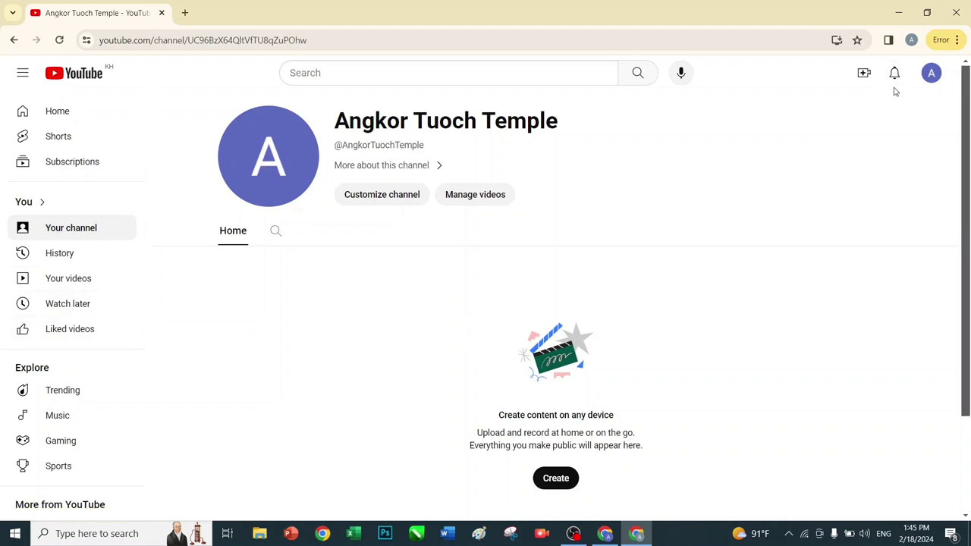
pyautogui.click(932, 74)
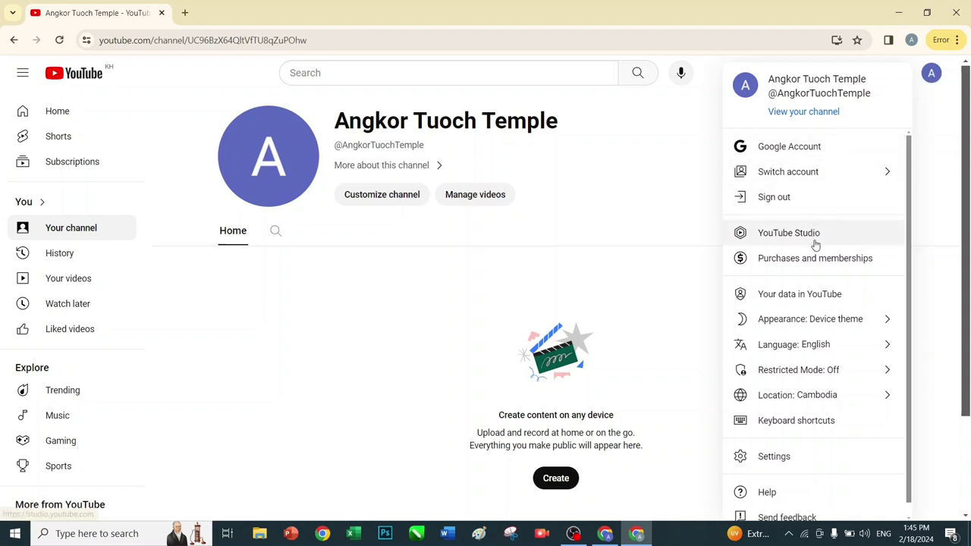
pyautogui.click(817, 240)
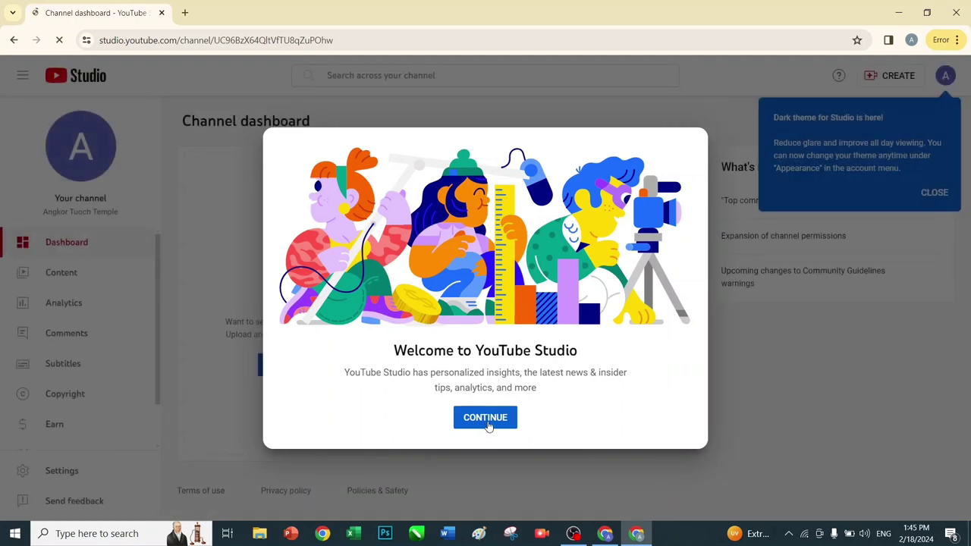
pyautogui.click(487, 419)
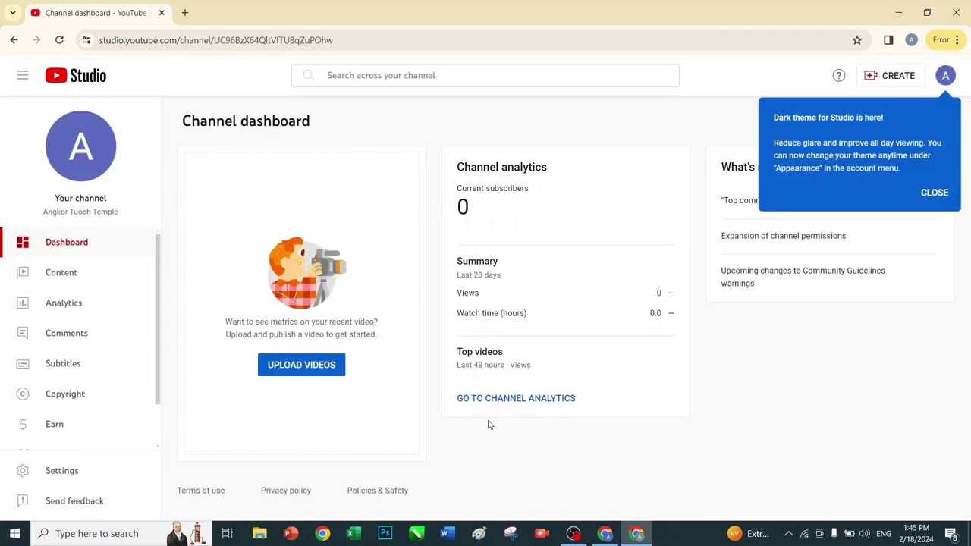
# - Dismiss the dark theme and playlists notices, then go to Customization's Branding tab
pyautogui.click(934, 195)
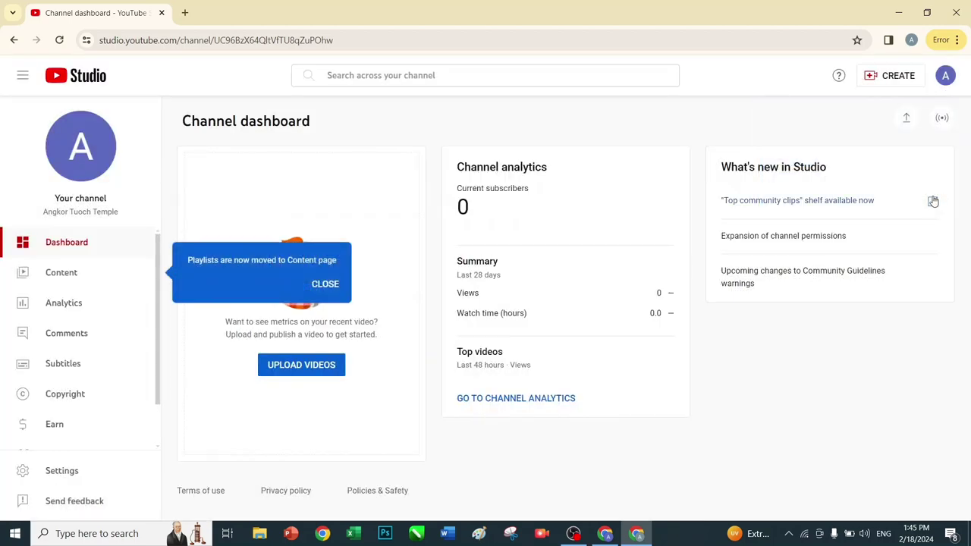
pyautogui.click(326, 286)
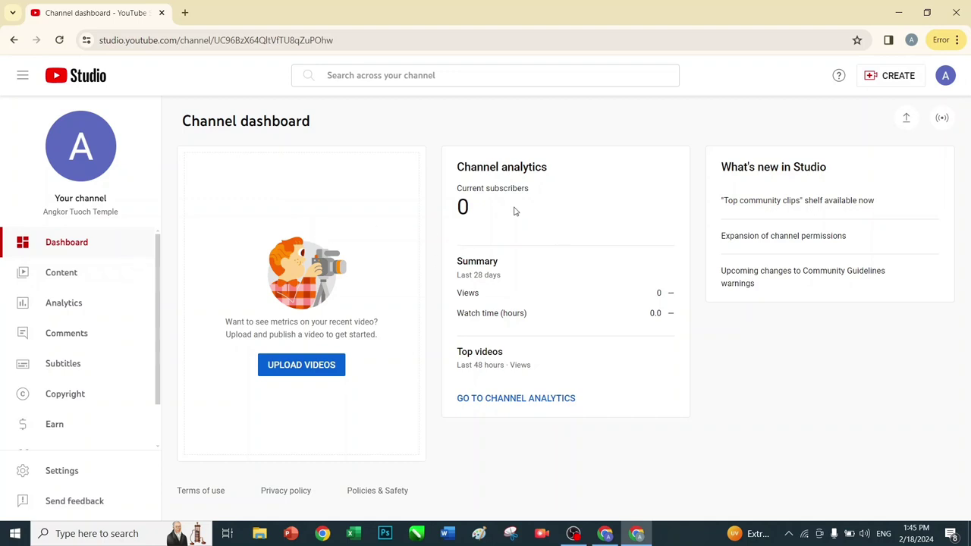
pyautogui.scroll(-1, 107, 407)
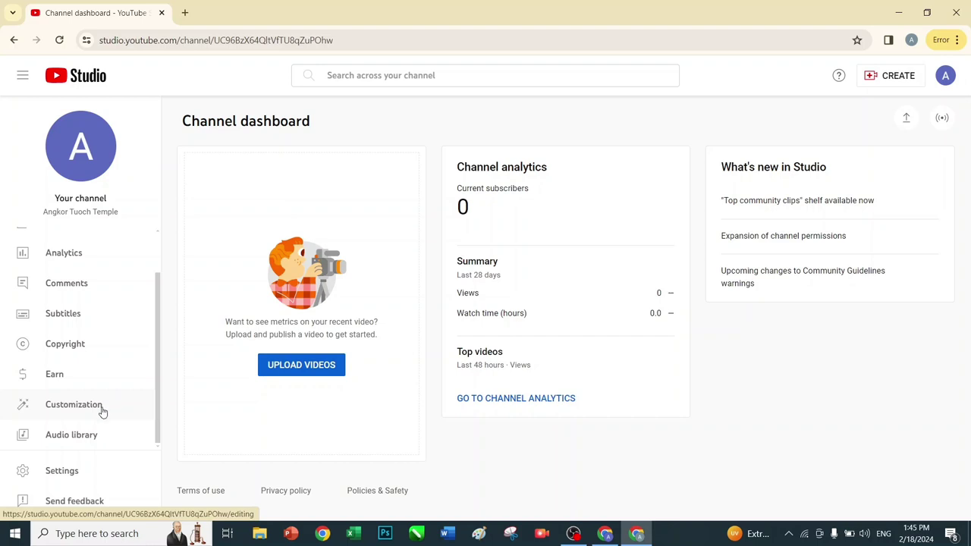
pyautogui.click(102, 410)
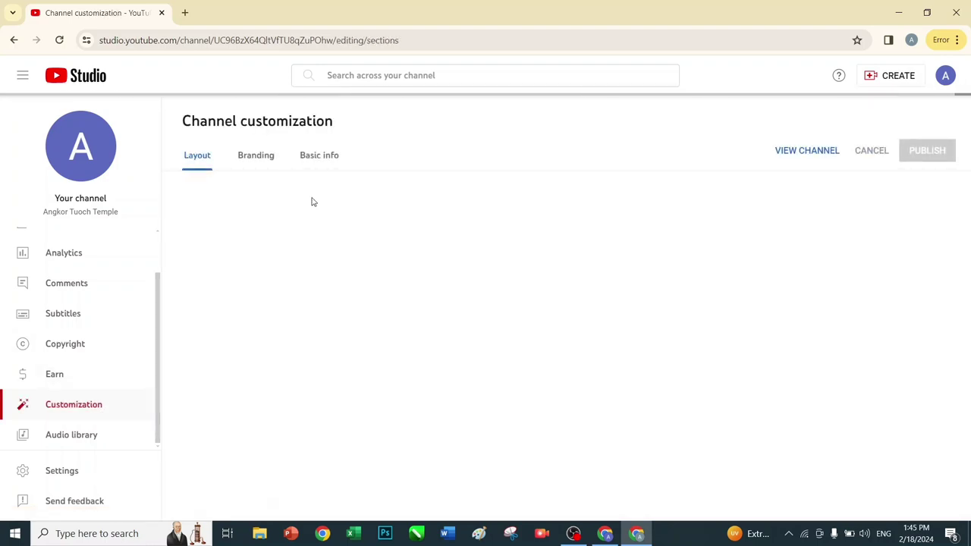
pyautogui.click(255, 160)
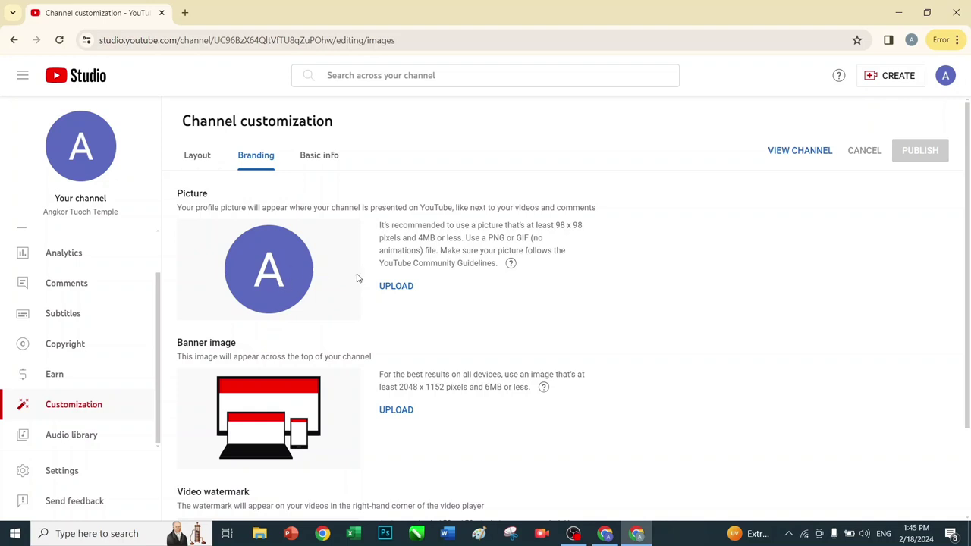
pyautogui.click(400, 288)
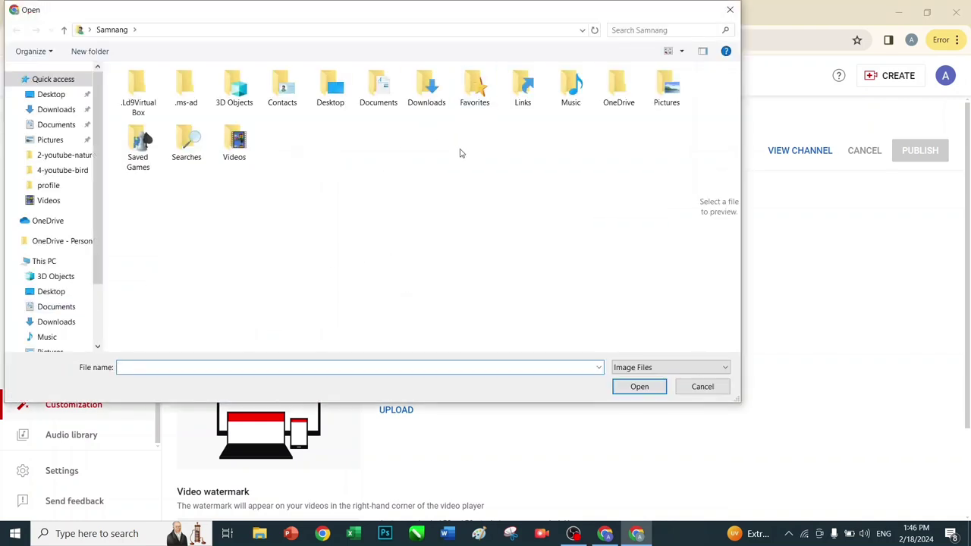
pyautogui.click(54, 295)
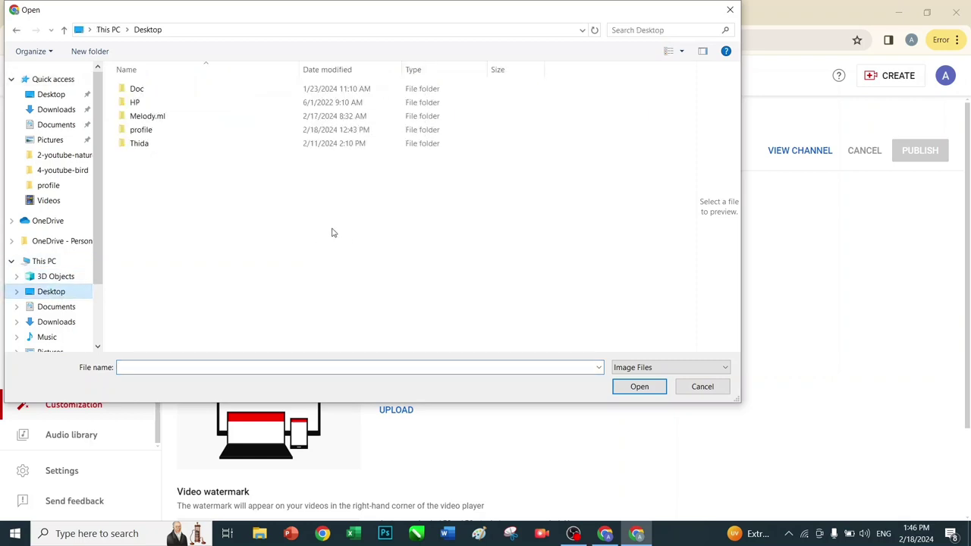
pyautogui.doubleClick(140, 130)
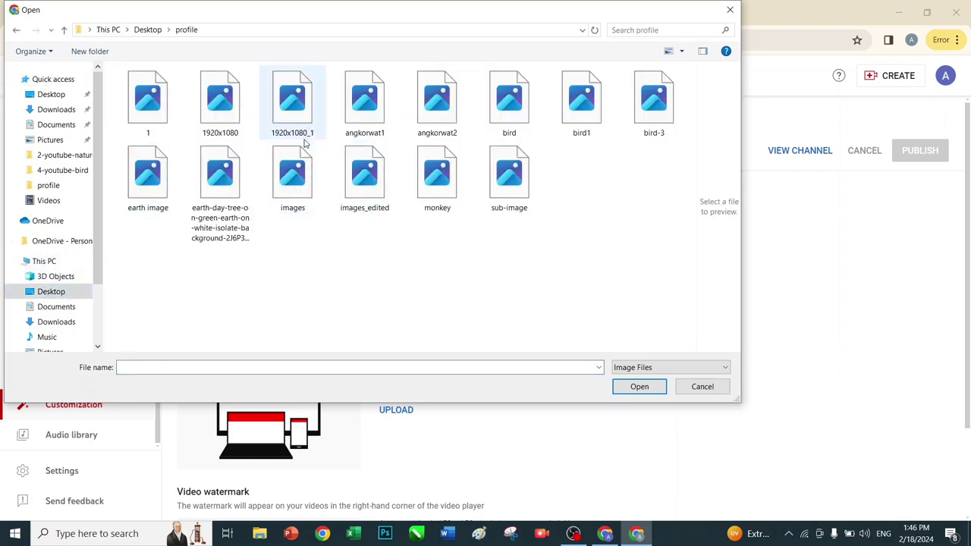
pyautogui.click(369, 120)
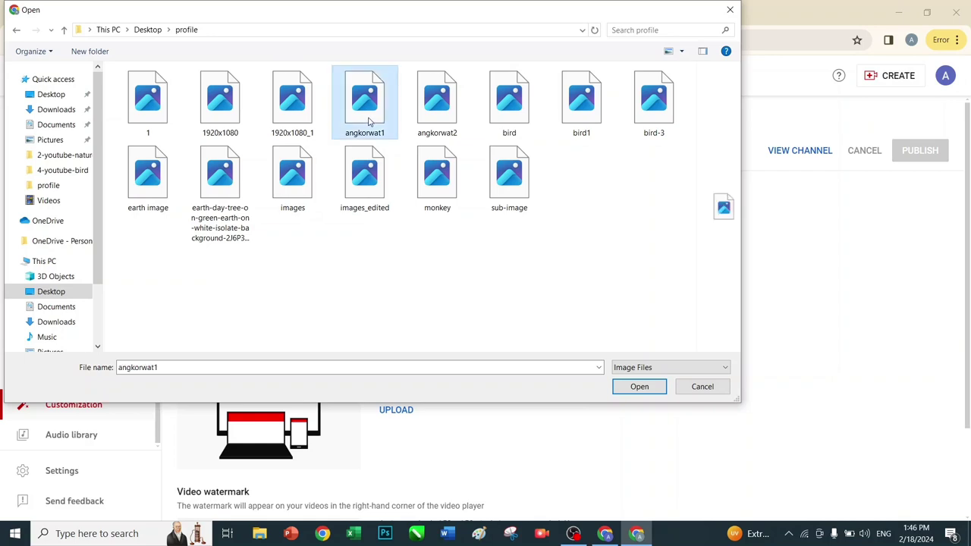
pyautogui.click(640, 387)
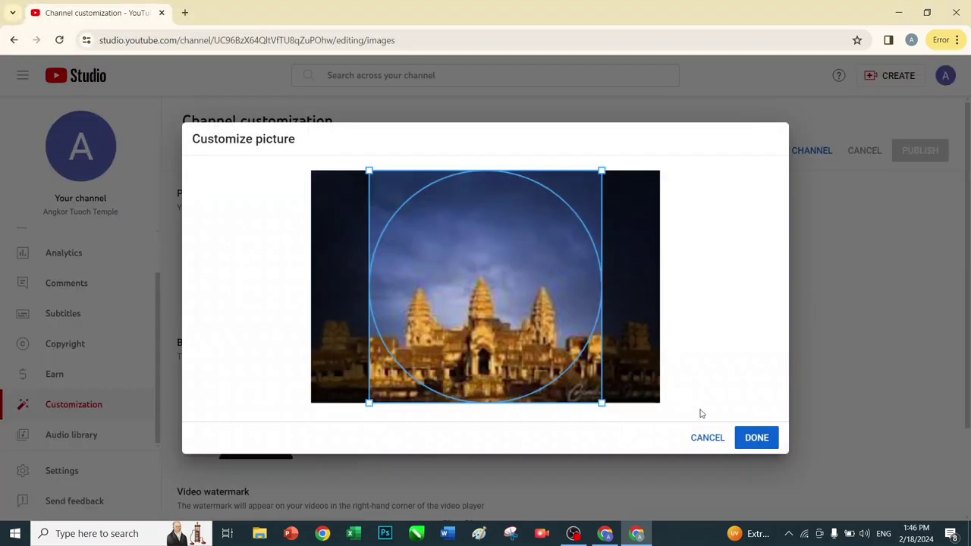
pyautogui.click(756, 438)
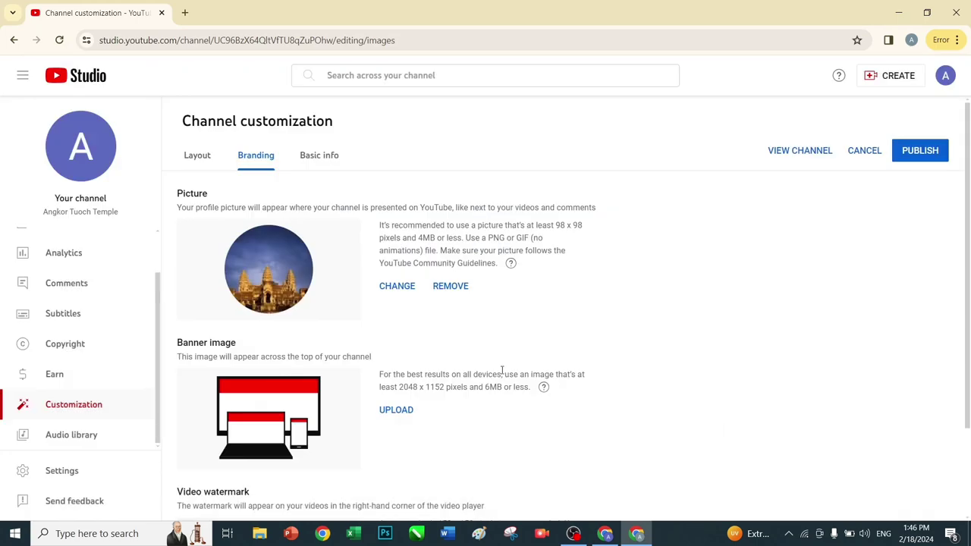
# - Upload angkorwat2 as the channel banner image and accept the crop
pyautogui.scroll(-2, 440, 360)
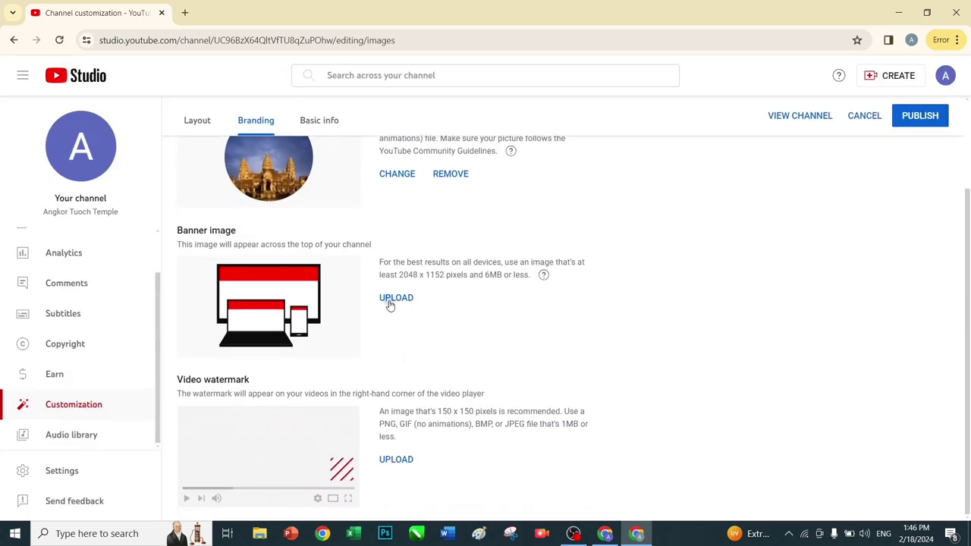
pyautogui.click(388, 299)
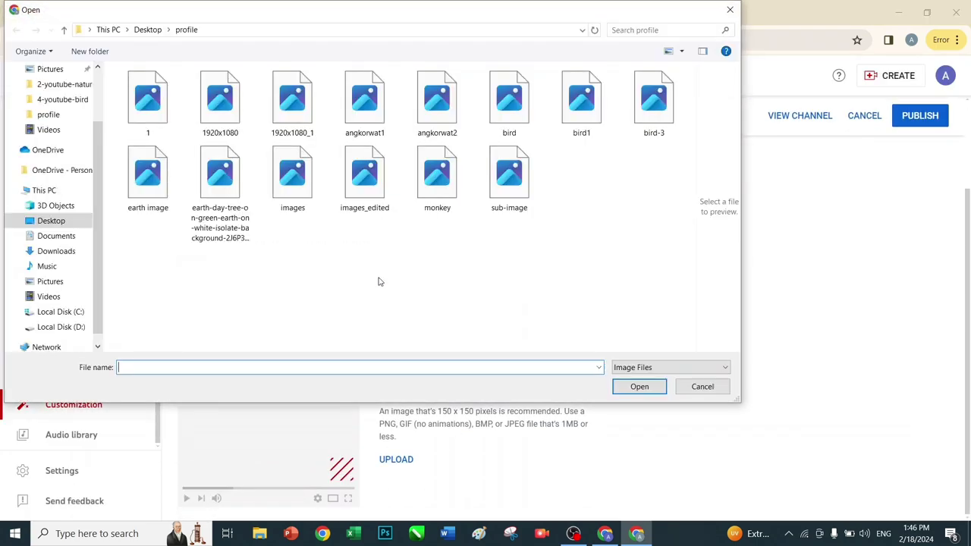
pyautogui.click(434, 115)
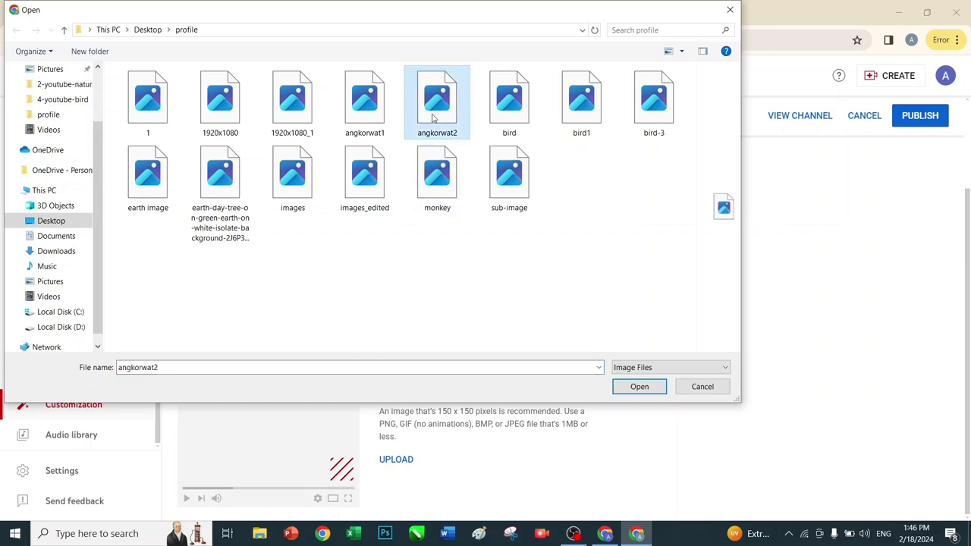
pyautogui.click(637, 387)
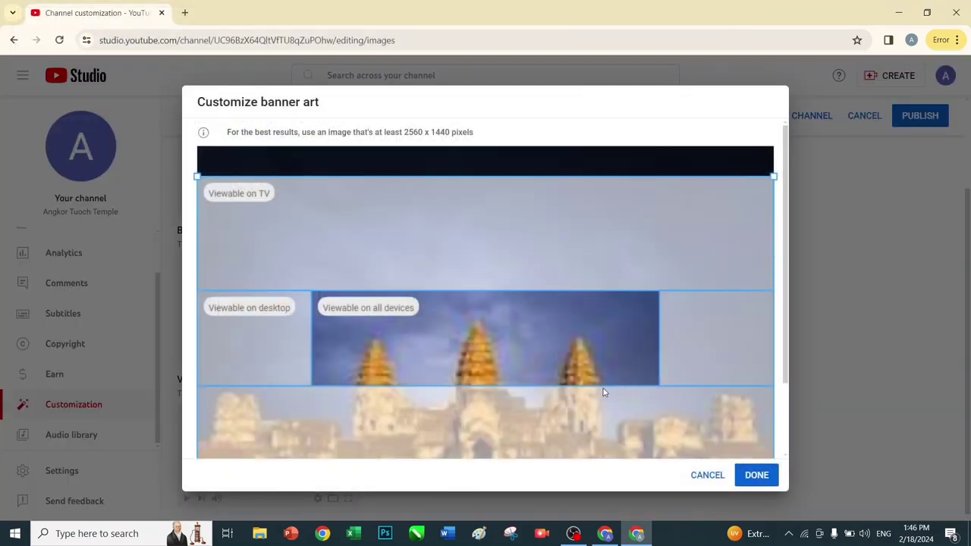
pyautogui.click(753, 477)
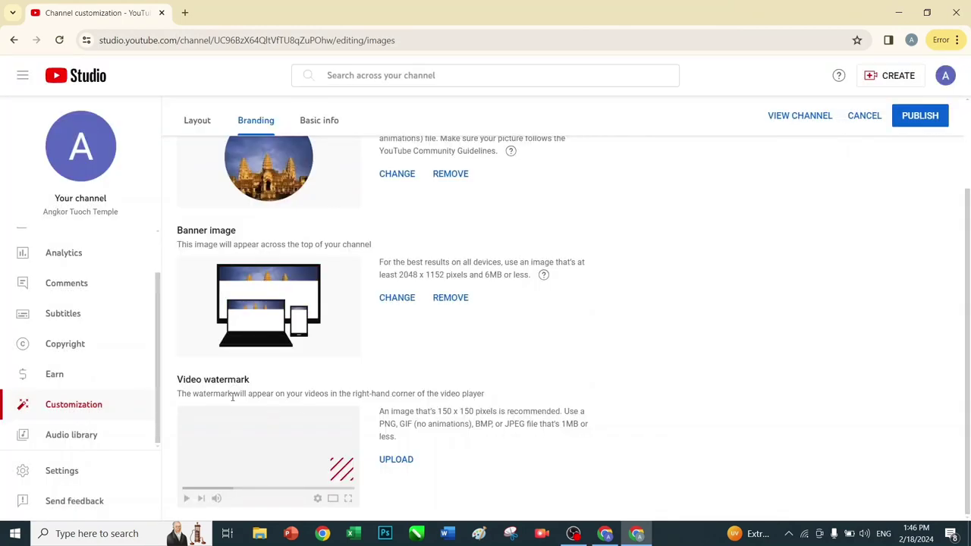
# - Add sub-image as the video watermark, publish the branding changes, and go to the Earn page
pyautogui.click(396, 459)
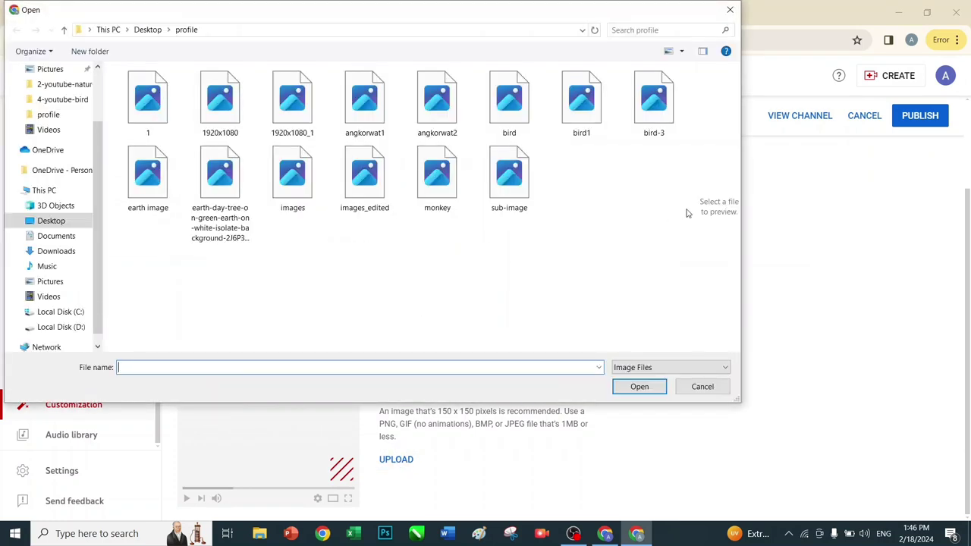
pyautogui.click(510, 199)
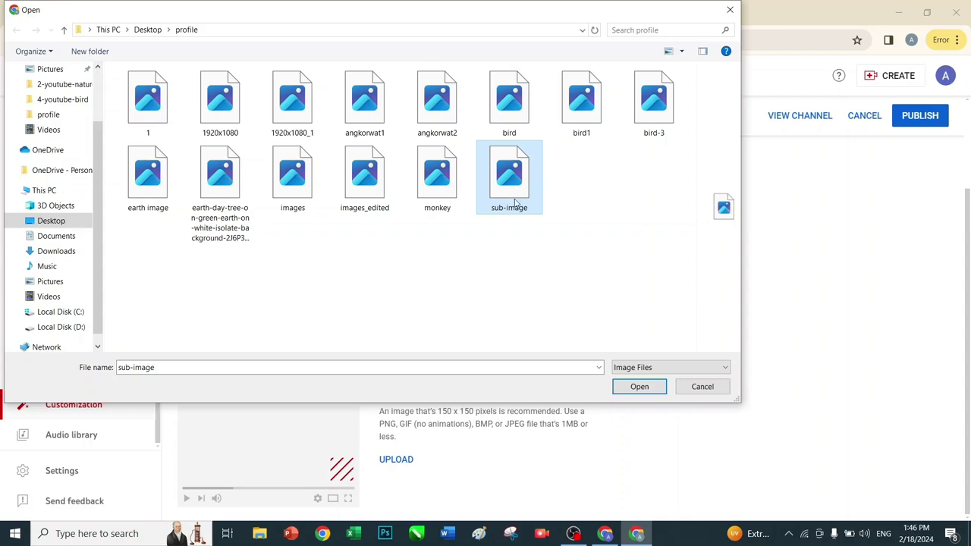
pyautogui.click(638, 388)
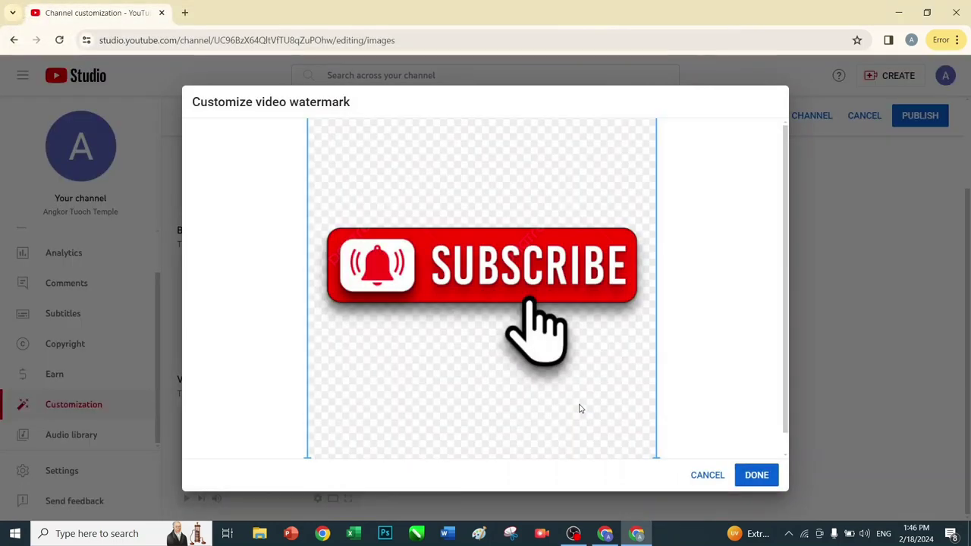
pyautogui.click(754, 475)
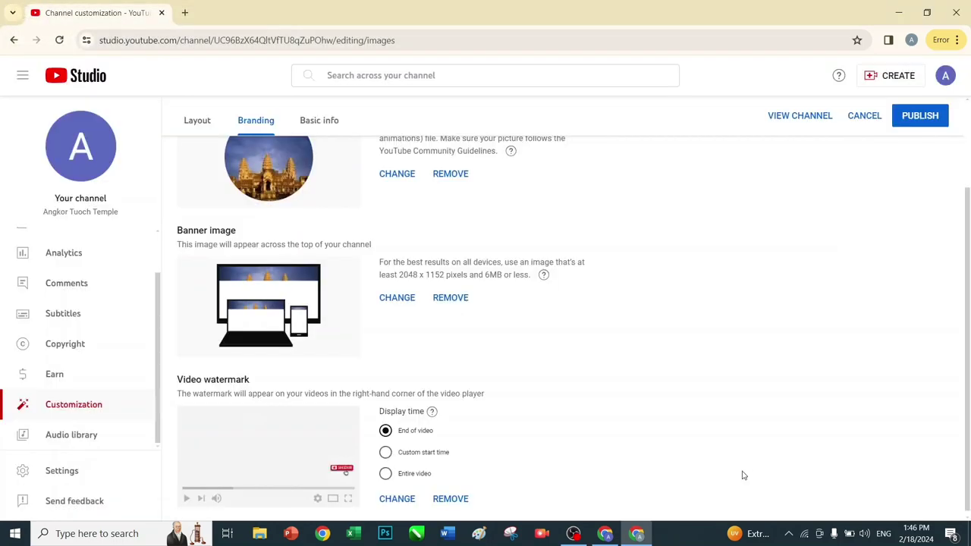
pyautogui.click(918, 121)
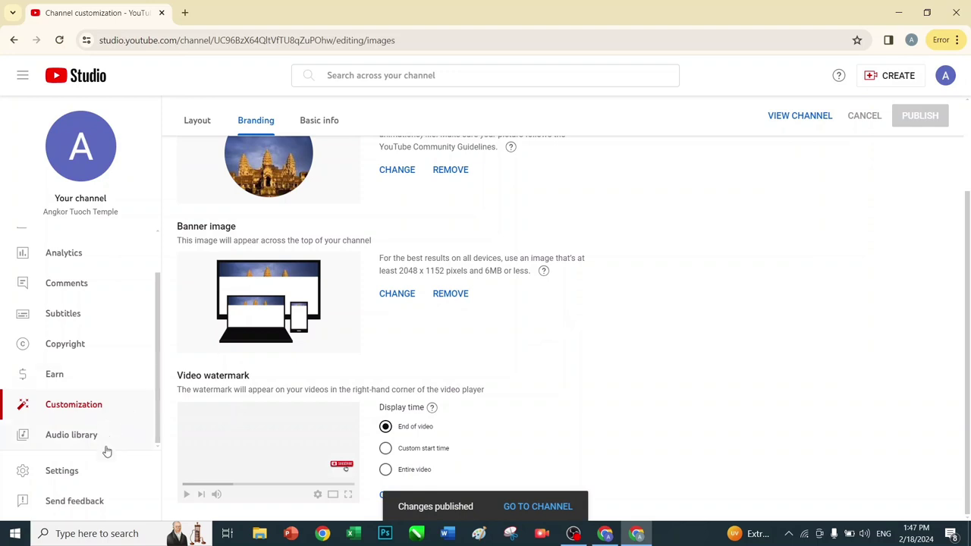
pyautogui.click(72, 382)
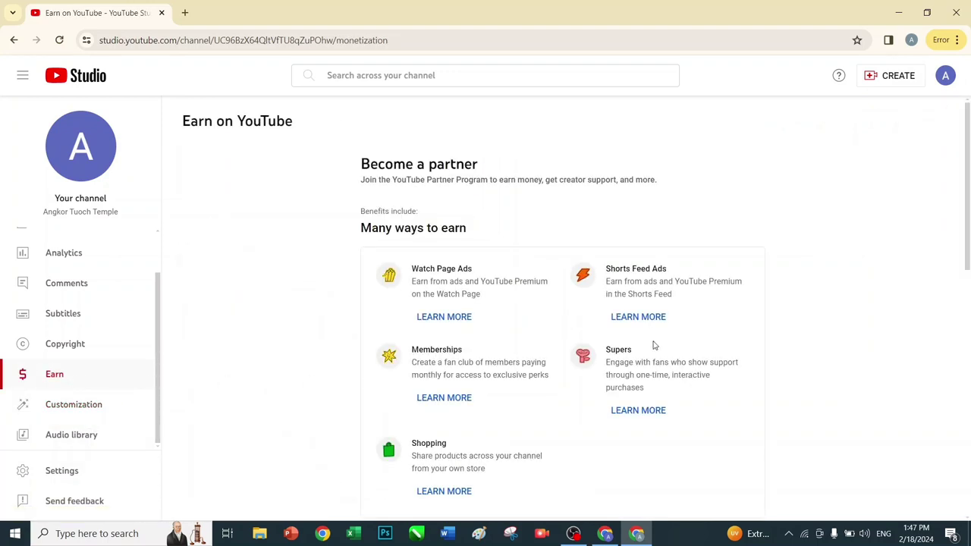
# - Set the channel's country of residence to United States in Settings, then view Advanced settings
pyautogui.scroll(-5, 547, 343)
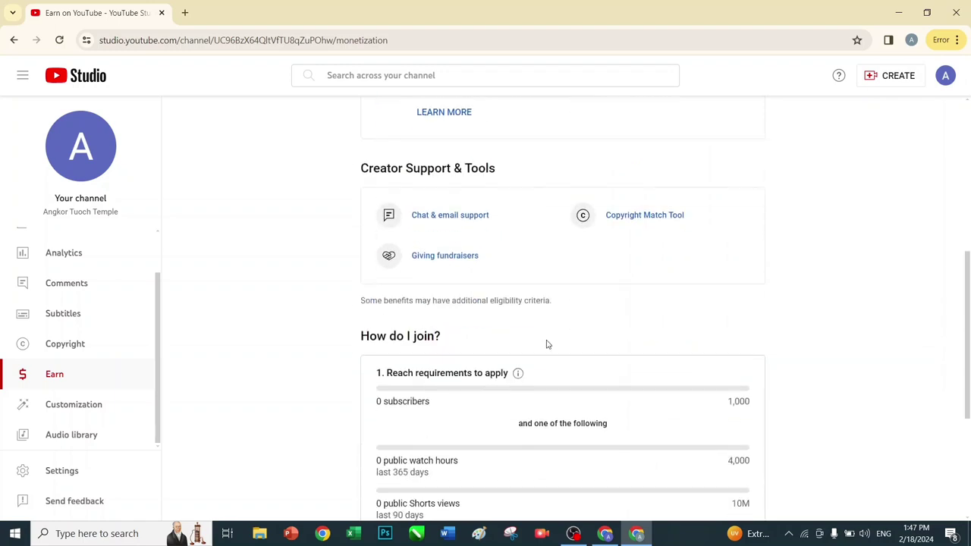
pyautogui.scroll(-3, 546, 344)
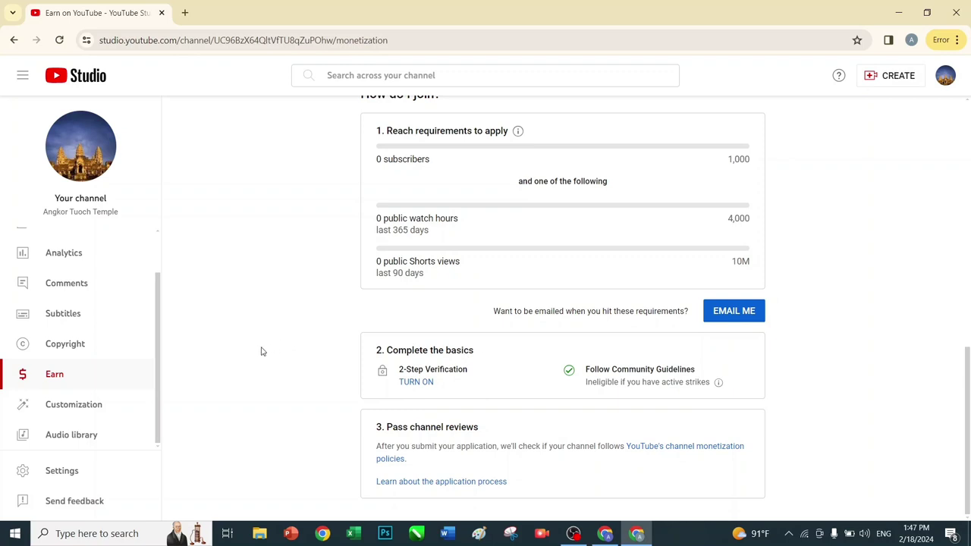
pyautogui.click(62, 471)
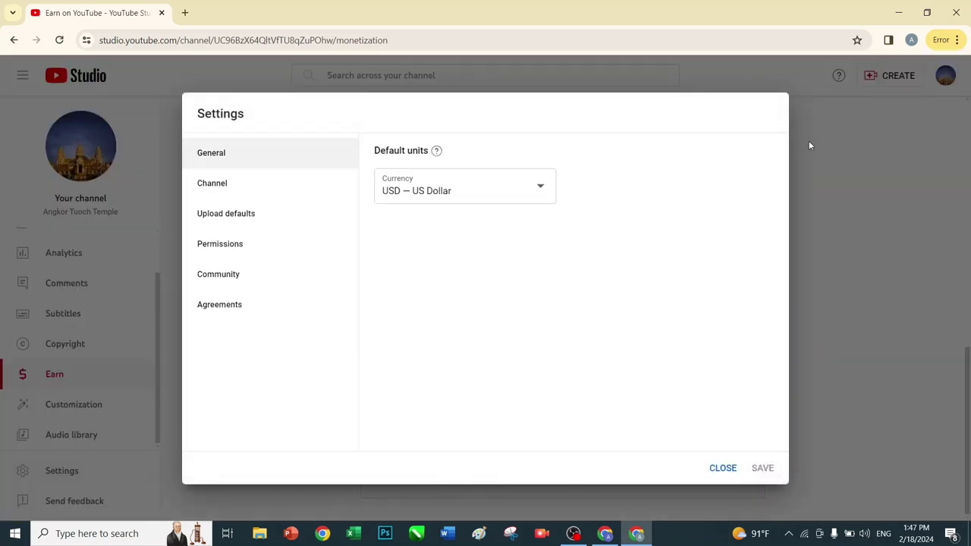
pyautogui.click(217, 194)
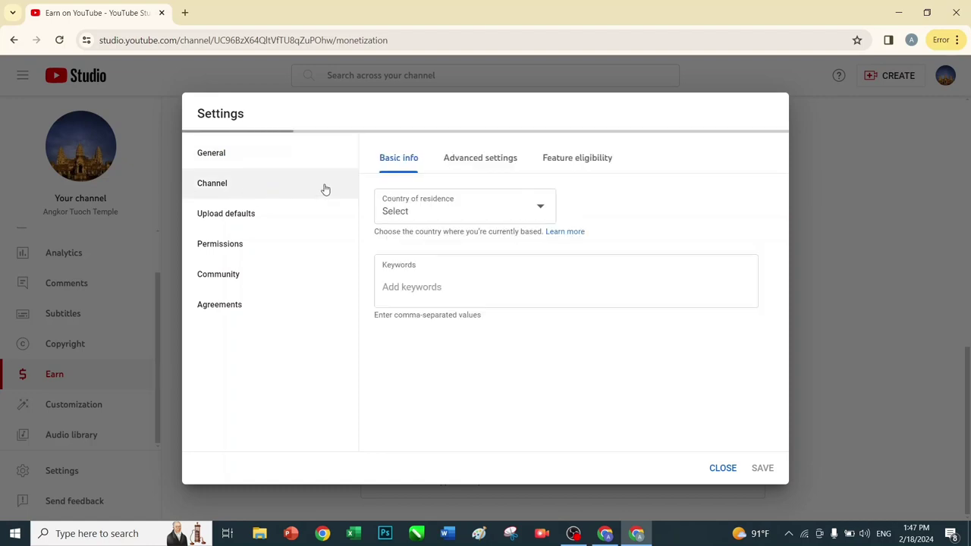
pyautogui.click(502, 212)
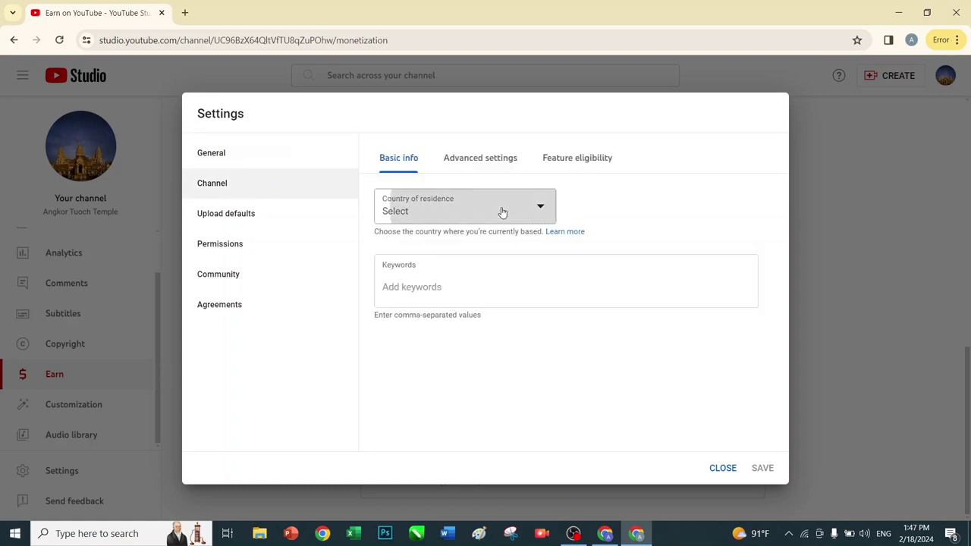
pyautogui.scroll(-8, 481, 276)
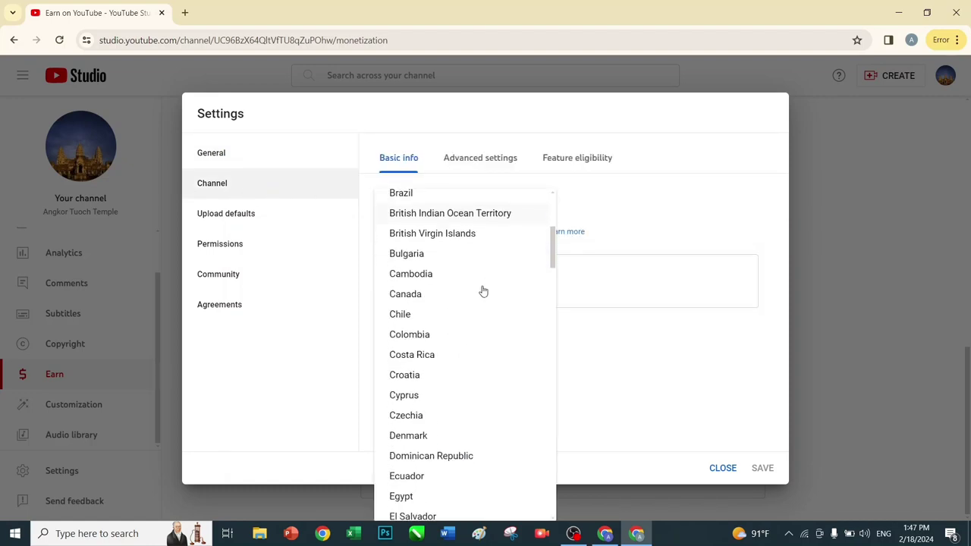
pyautogui.scroll(-12, 481, 292)
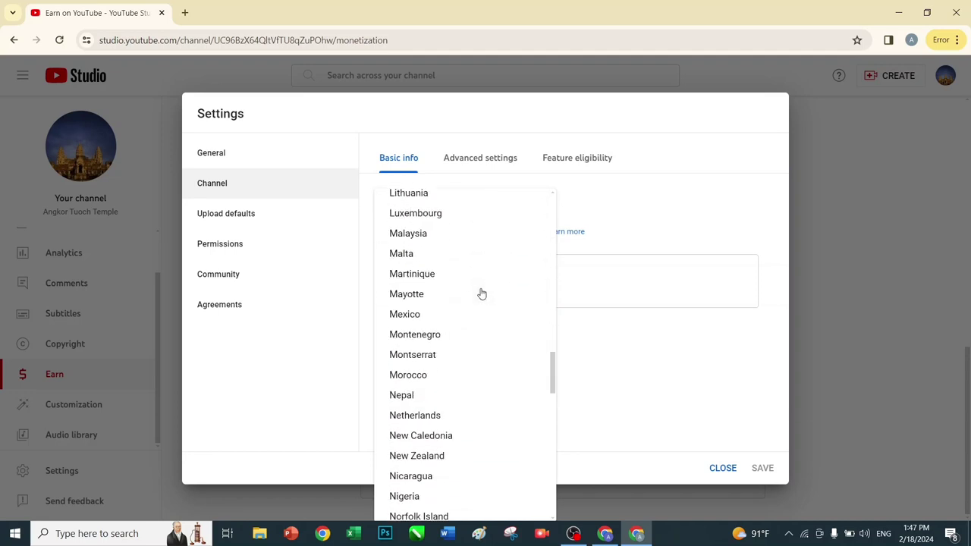
pyautogui.scroll(-12, 482, 292)
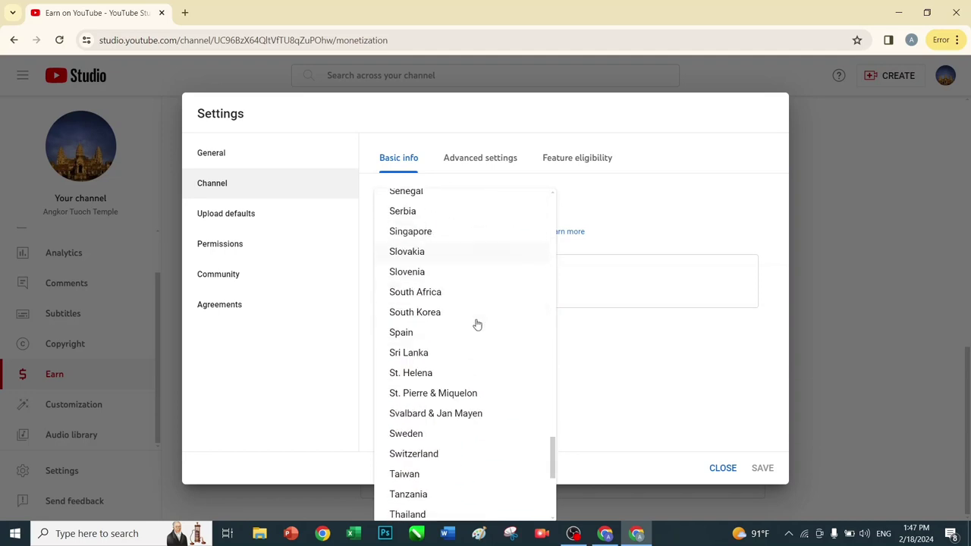
pyautogui.scroll(-3, 476, 328)
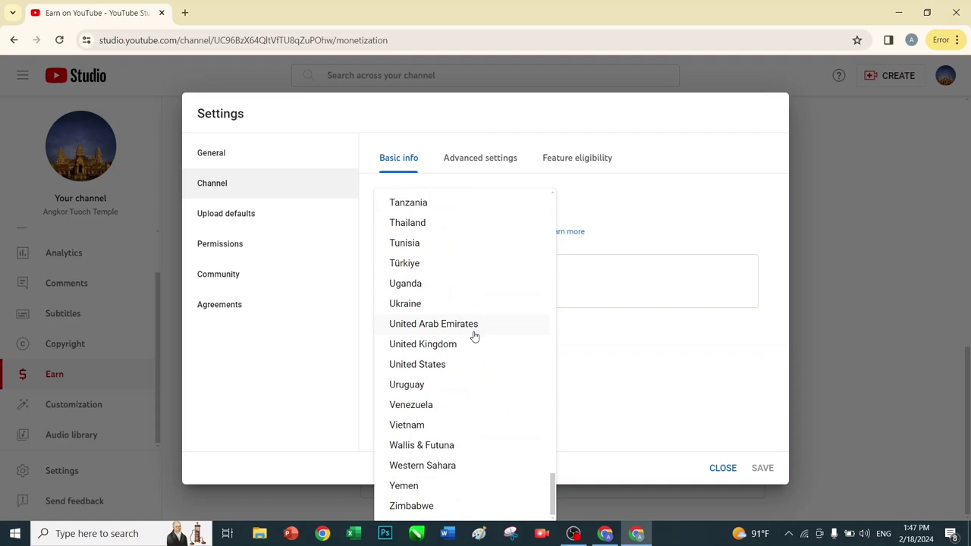
pyautogui.click(443, 365)
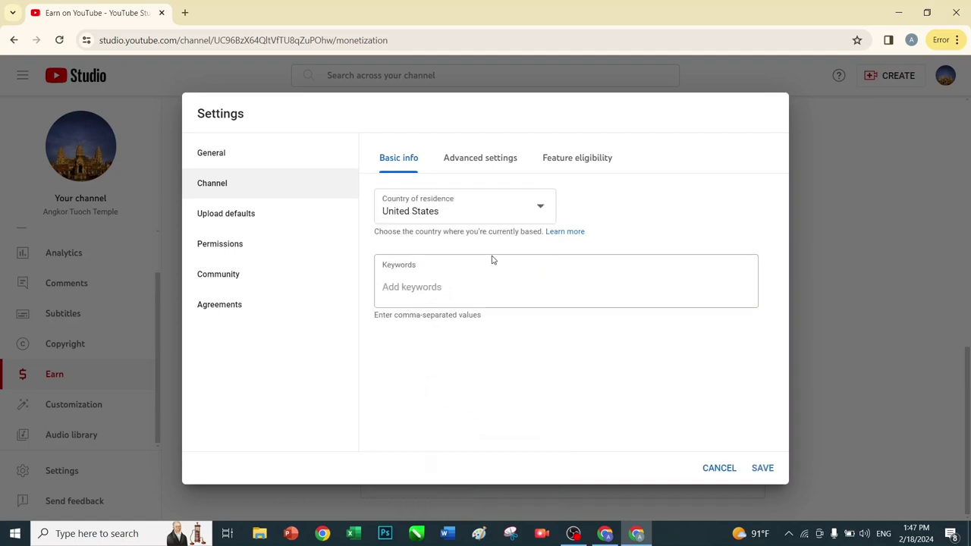
pyautogui.click(490, 160)
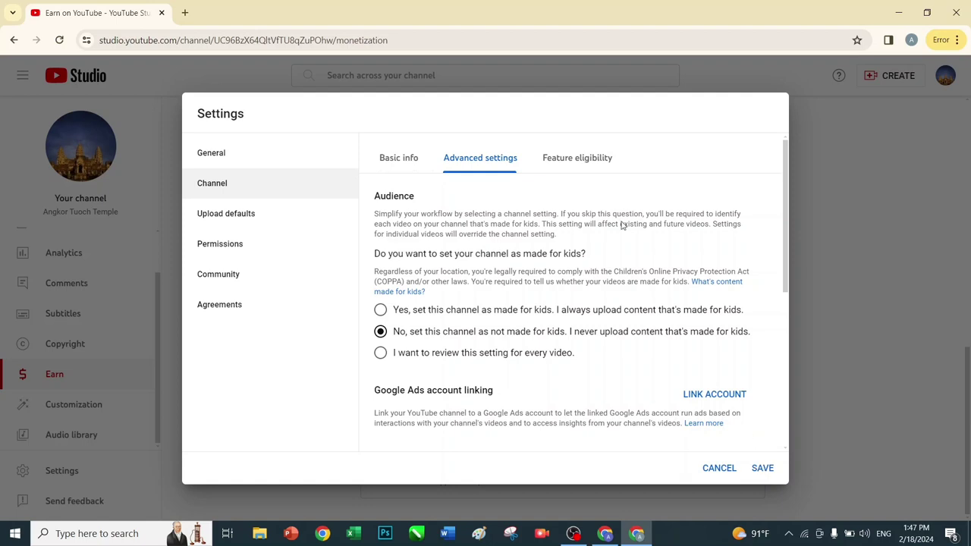
# - In Feature eligibility, expand Intermediate features and start phone number verification
pyautogui.click(573, 159)
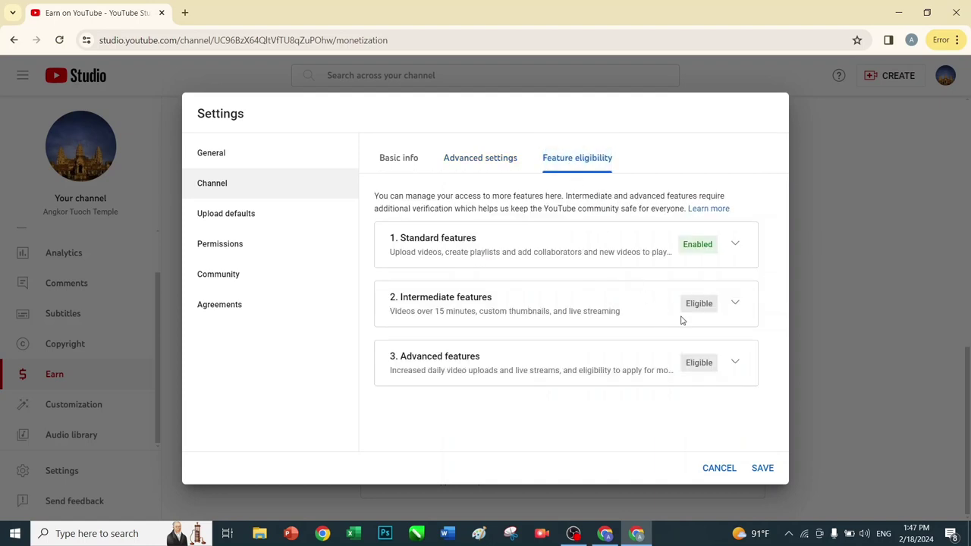
pyautogui.click(735, 244)
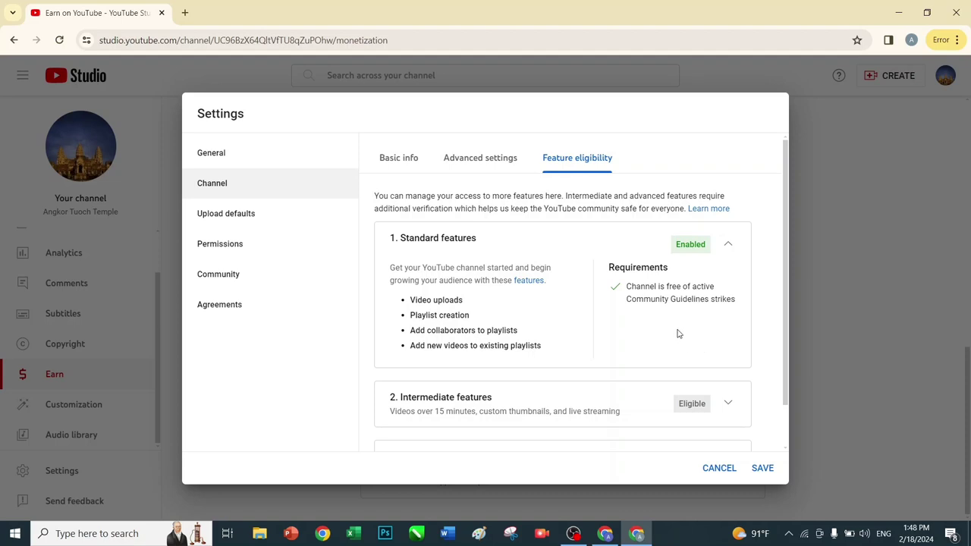
pyautogui.scroll(-1, 677, 334)
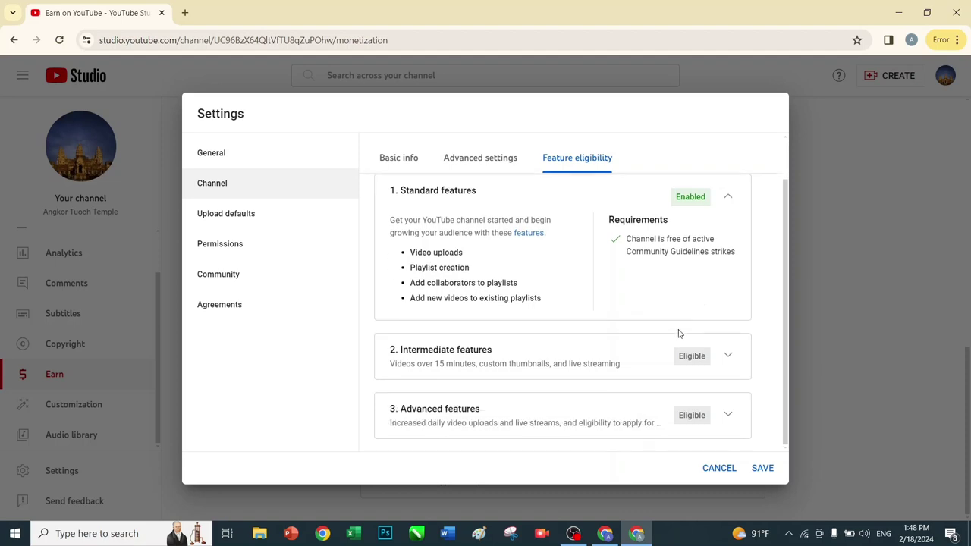
pyautogui.click(727, 356)
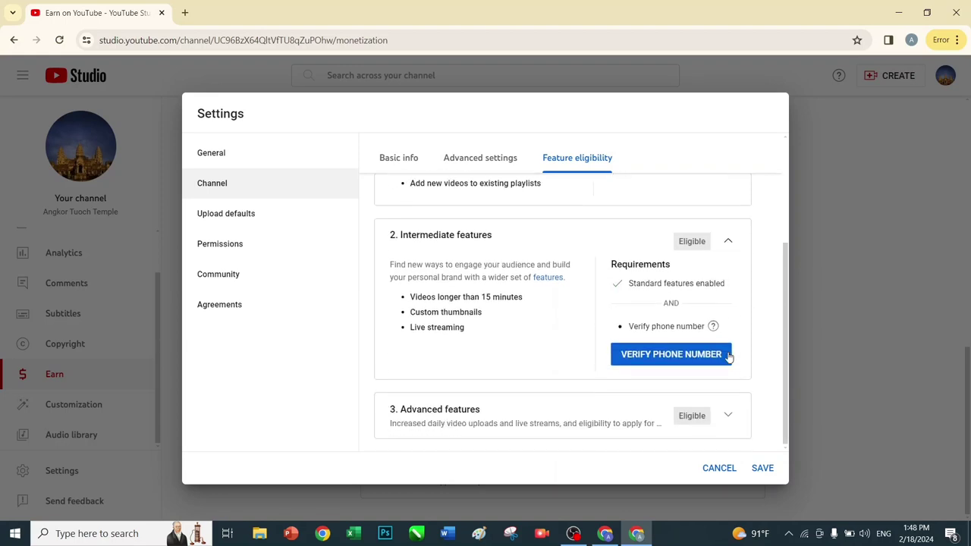
pyautogui.click(671, 355)
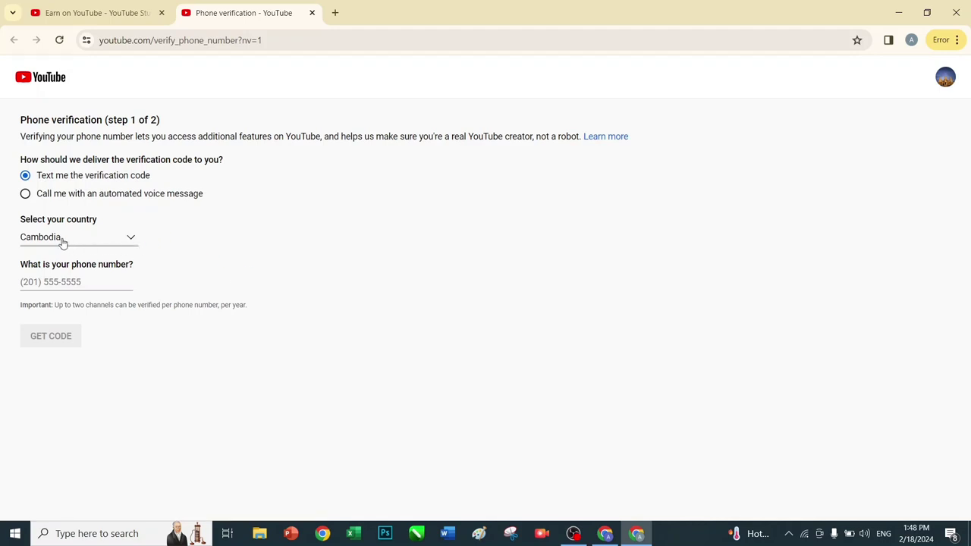
# - Enter the channel's phone number, submit the six-digit texted code, and reload to confirm verification
pyautogui.click(60, 285)
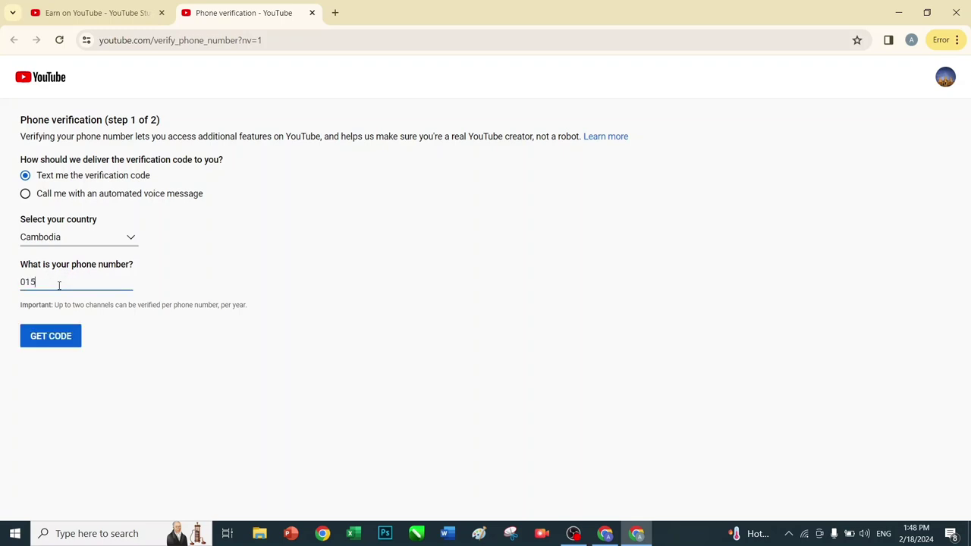
pyautogui.click(47, 338)
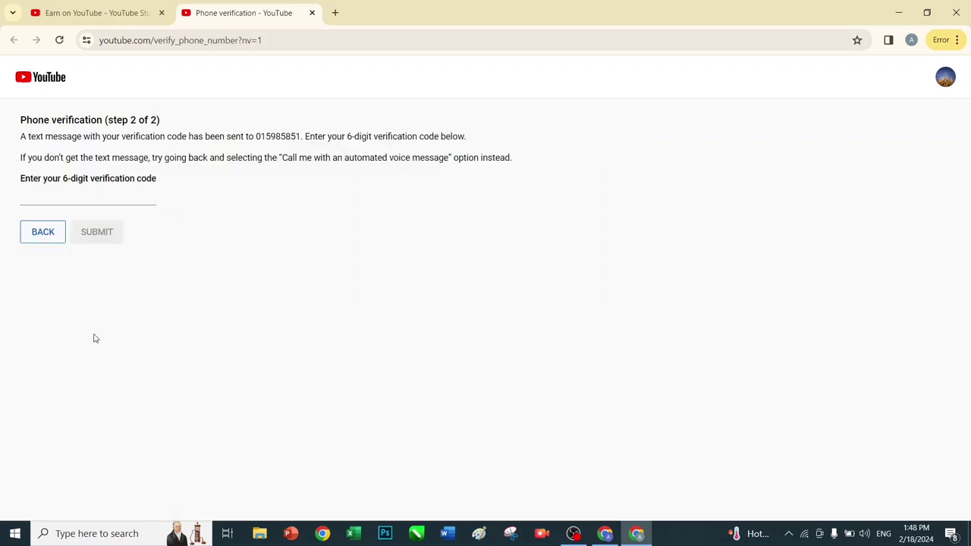
pyautogui.click(57, 197)
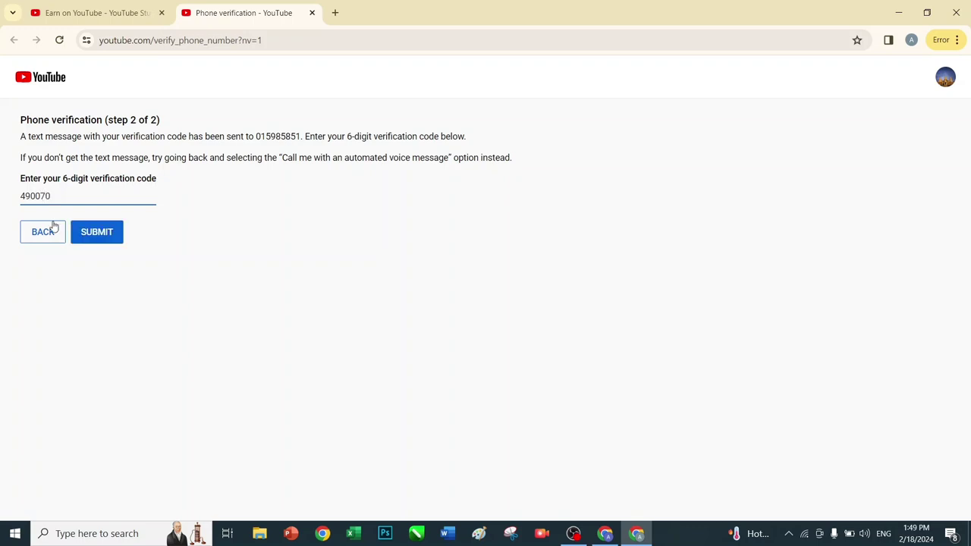
pyautogui.click(101, 236)
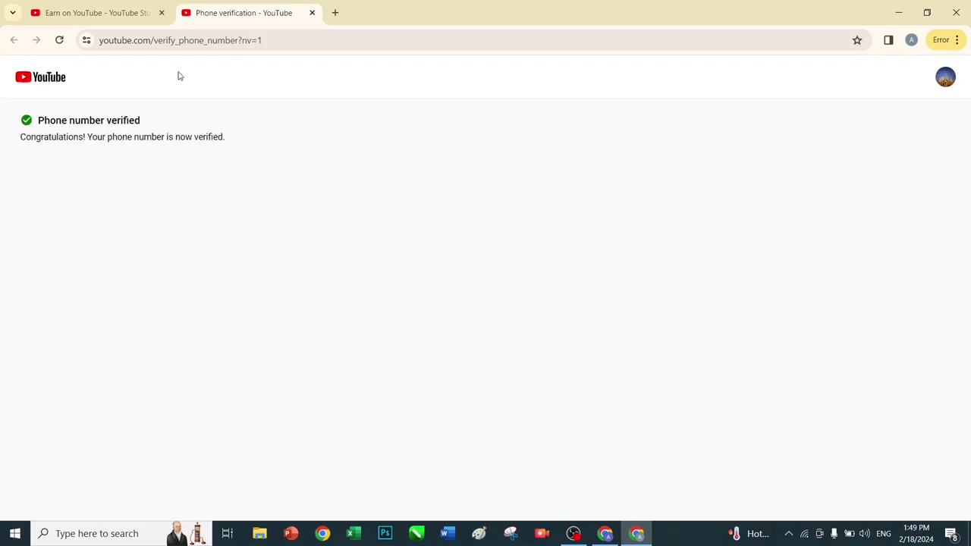
pyautogui.click(59, 42)
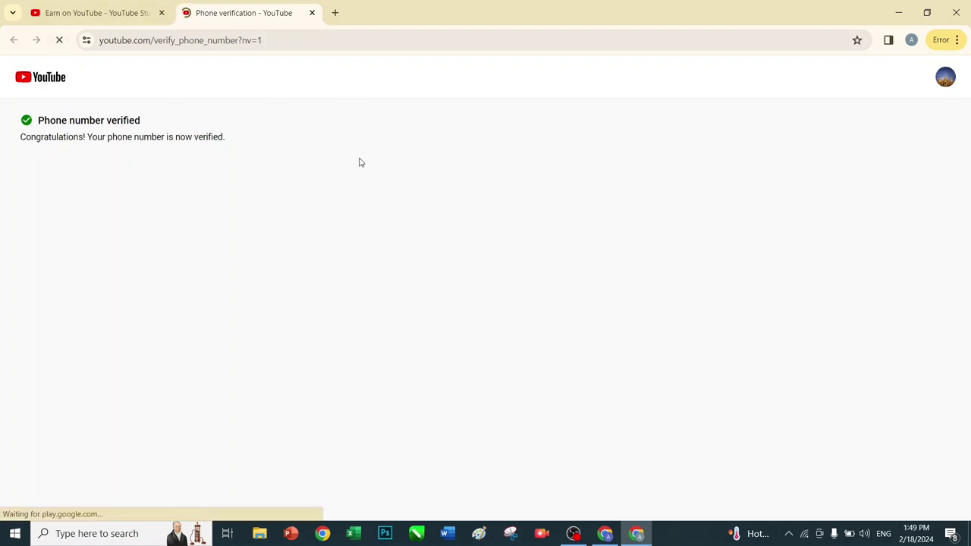
# - Close the verification tab, save the channel settings, and return to the Earn page
pyautogui.click(313, 13)
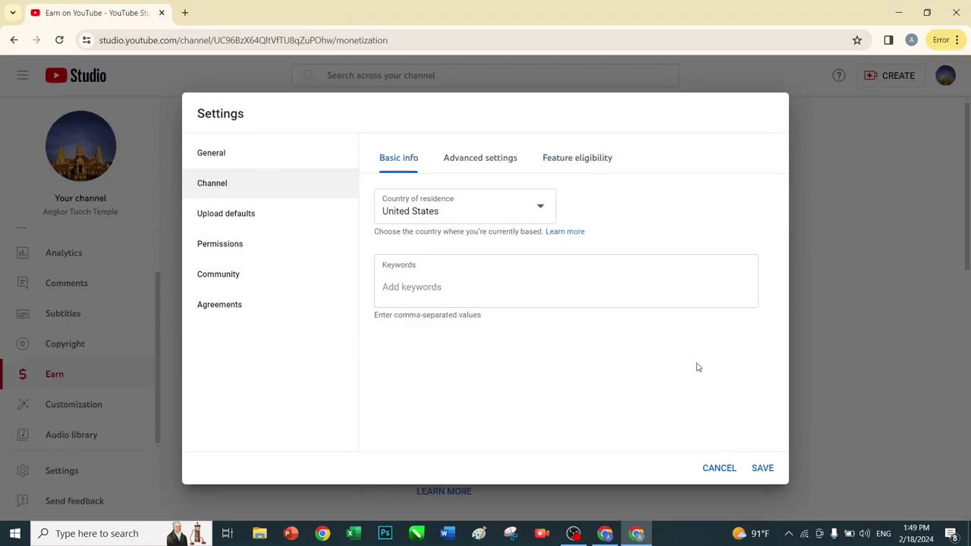
pyautogui.click(762, 470)
pyautogui.click(72, 372)
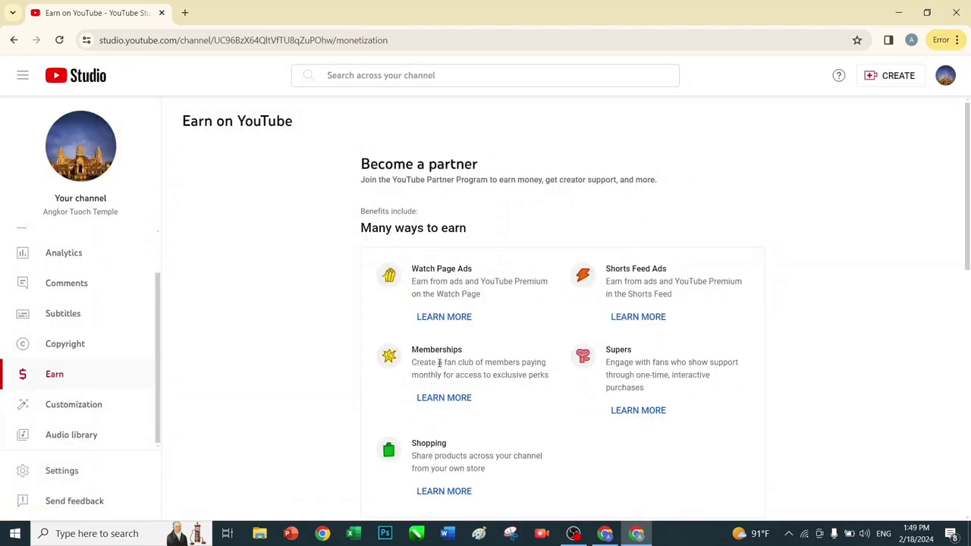
pyautogui.scroll(-6, 438, 362)
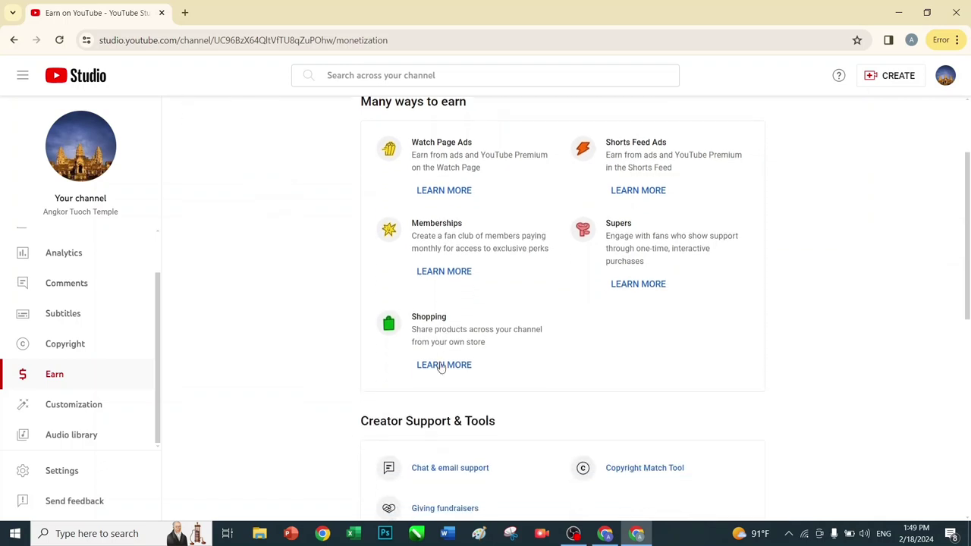
pyautogui.scroll(-3, 444, 365)
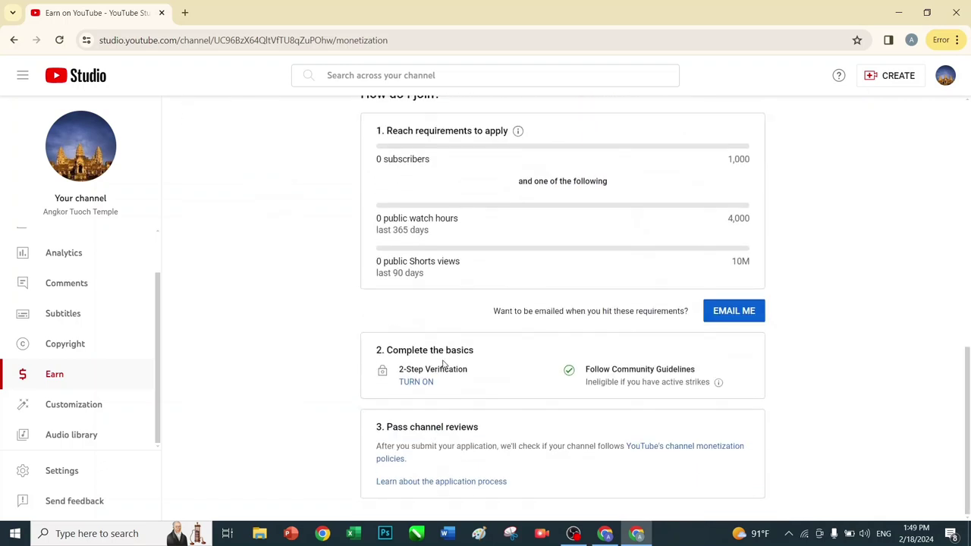
# - Check that Intermediate features now show Enabled under Feature eligibility, then close Settings
pyautogui.click(60, 471)
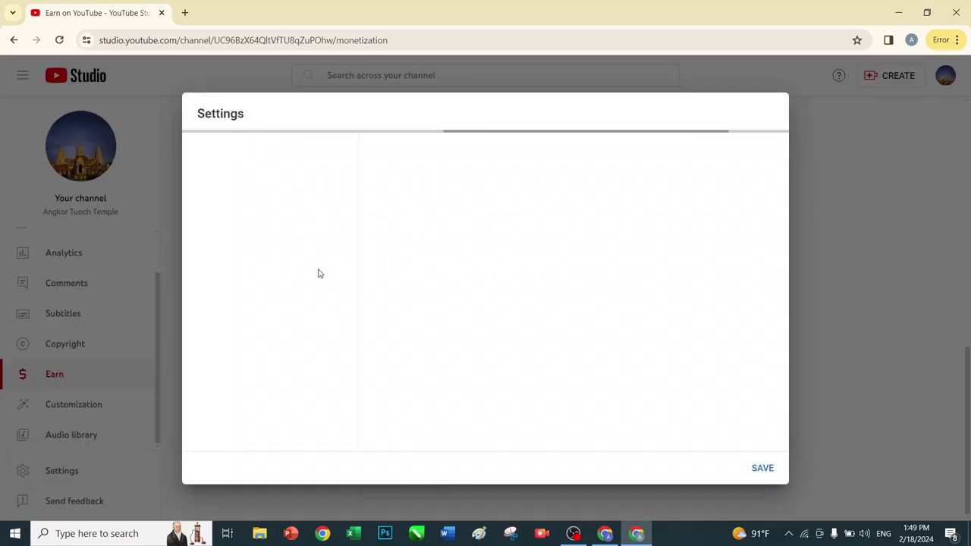
pyautogui.click(231, 183)
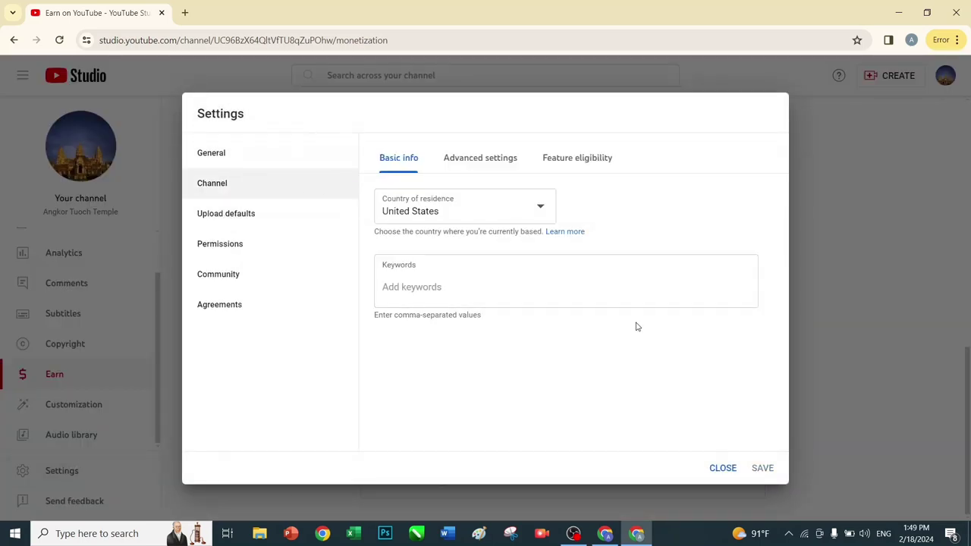
pyautogui.click(590, 158)
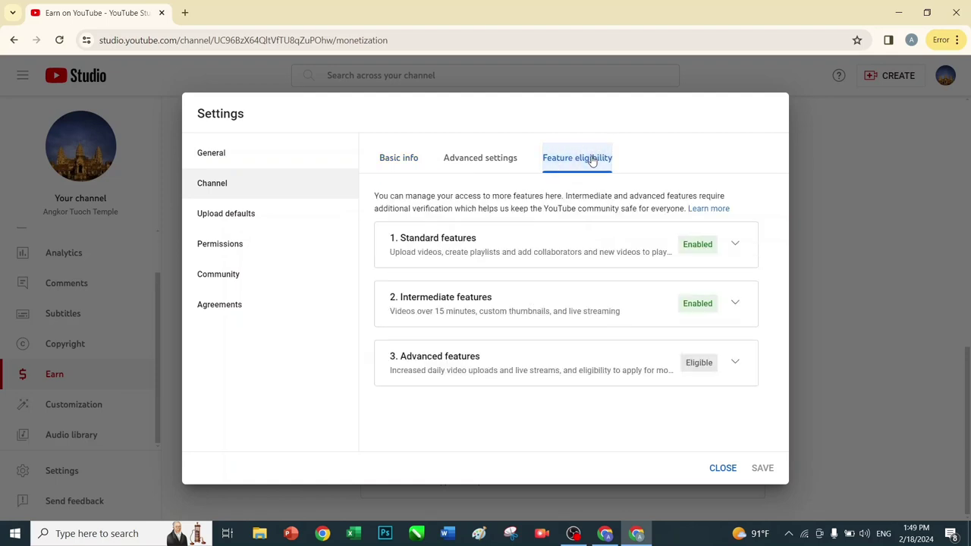
pyautogui.click(739, 304)
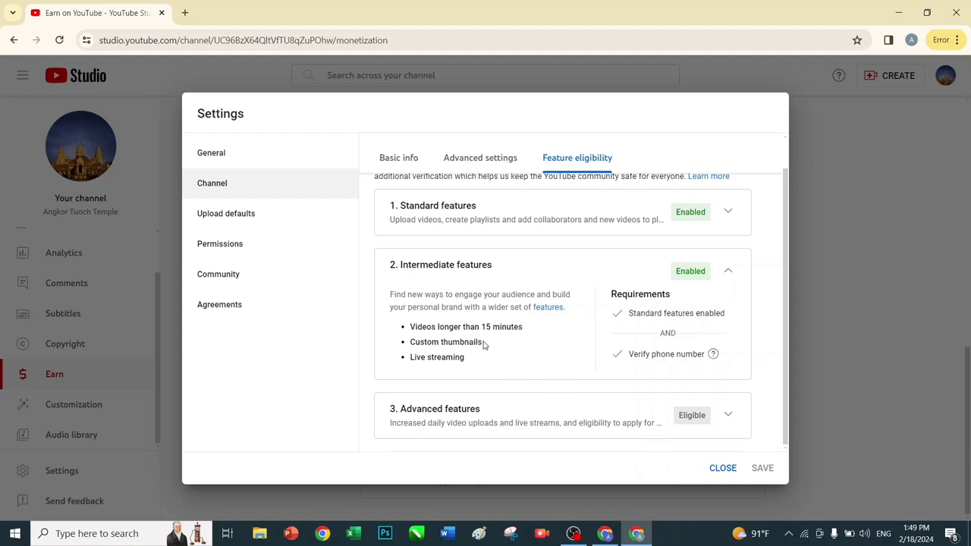
pyautogui.click(723, 470)
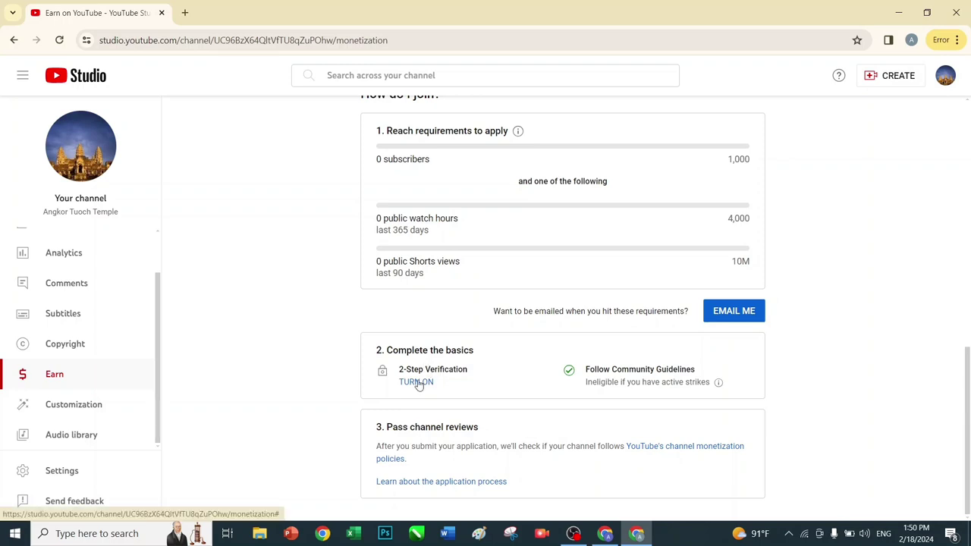
# - Start turning on 2-Step Verification and continue to Google Security
pyautogui.click(421, 384)
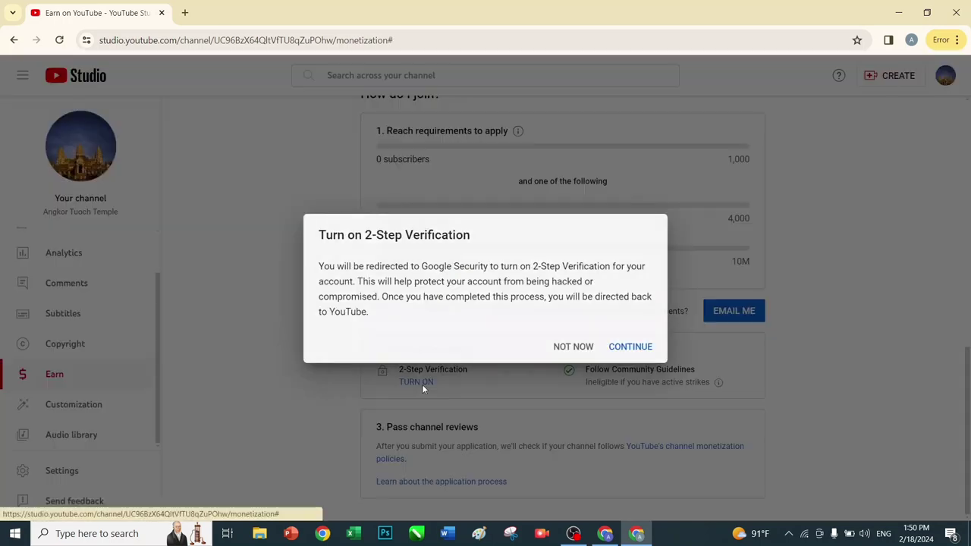
pyautogui.click(622, 352)
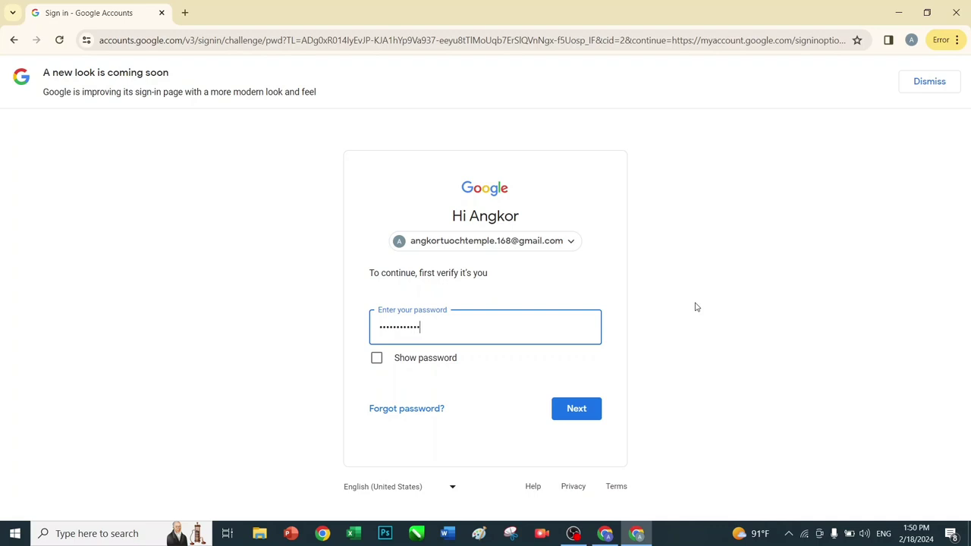
# - Submit the account password, register the phone, confirm the texted code, and turn on 2-Step Verification
pyautogui.click(572, 420)
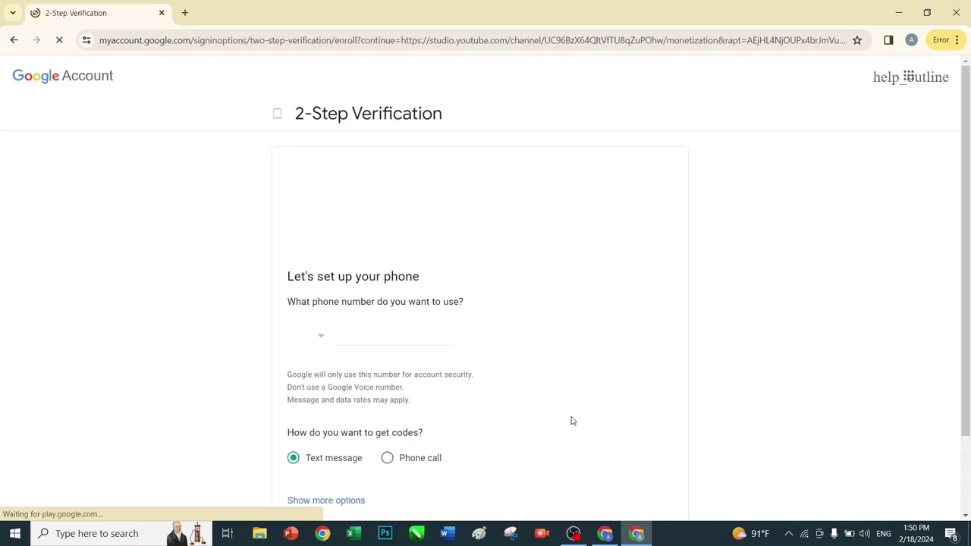
pyautogui.click(361, 339)
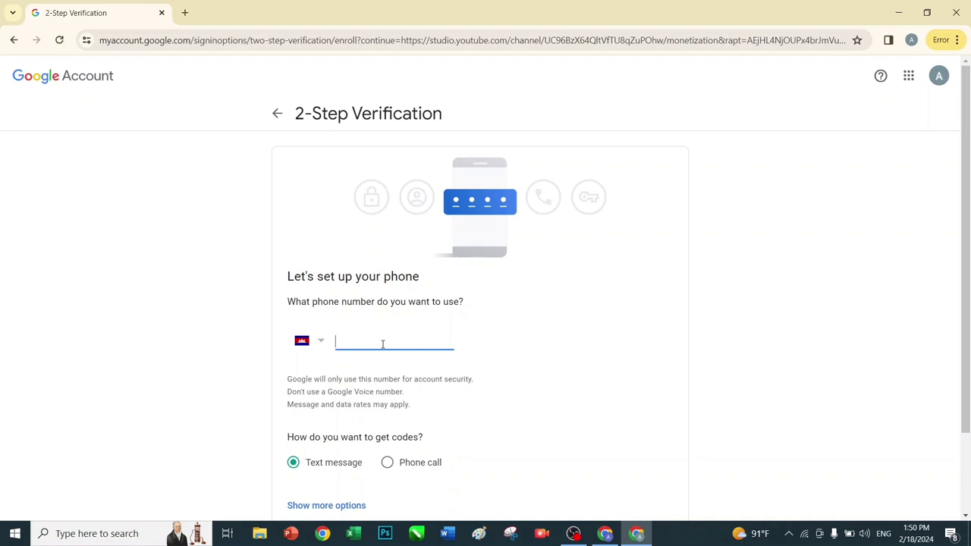
pyautogui.scroll(-2, 772, 369)
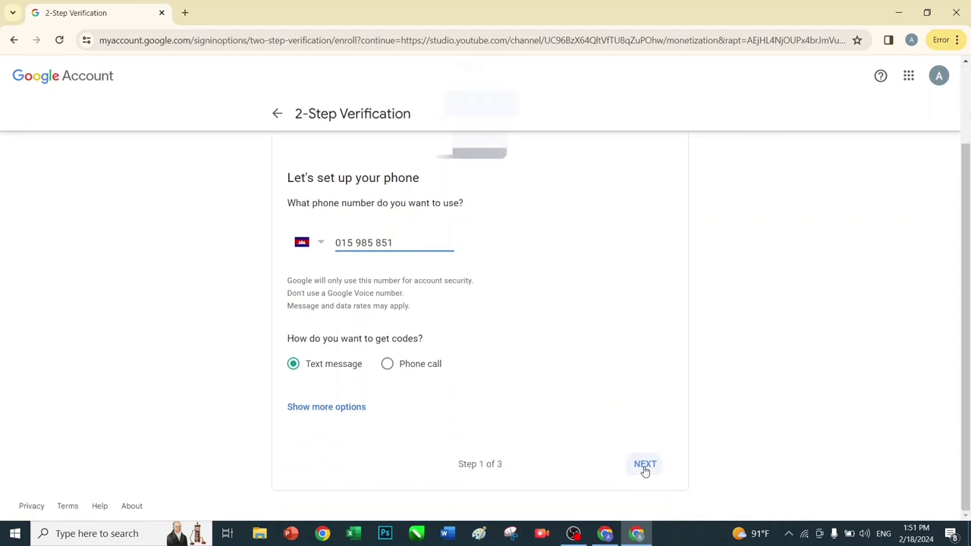
pyautogui.click(645, 468)
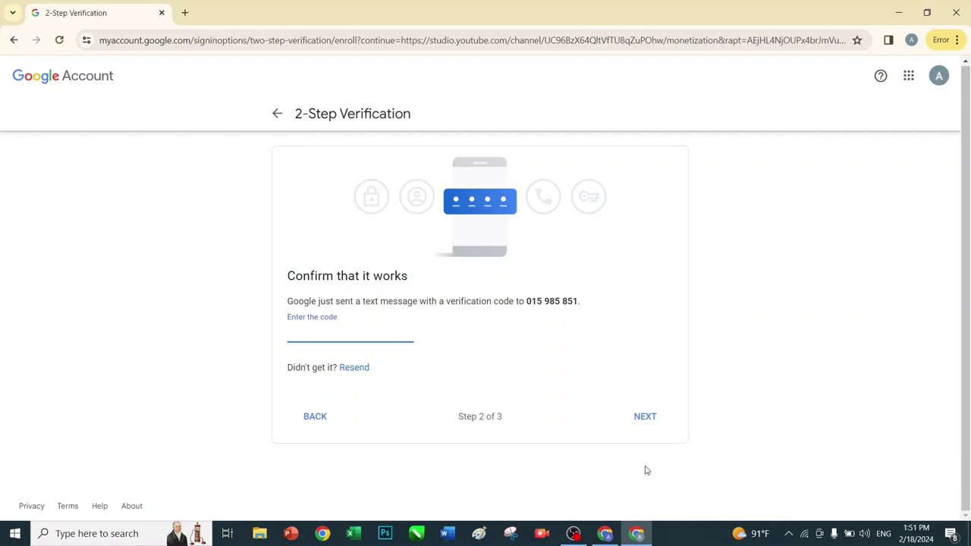
pyautogui.click(644, 419)
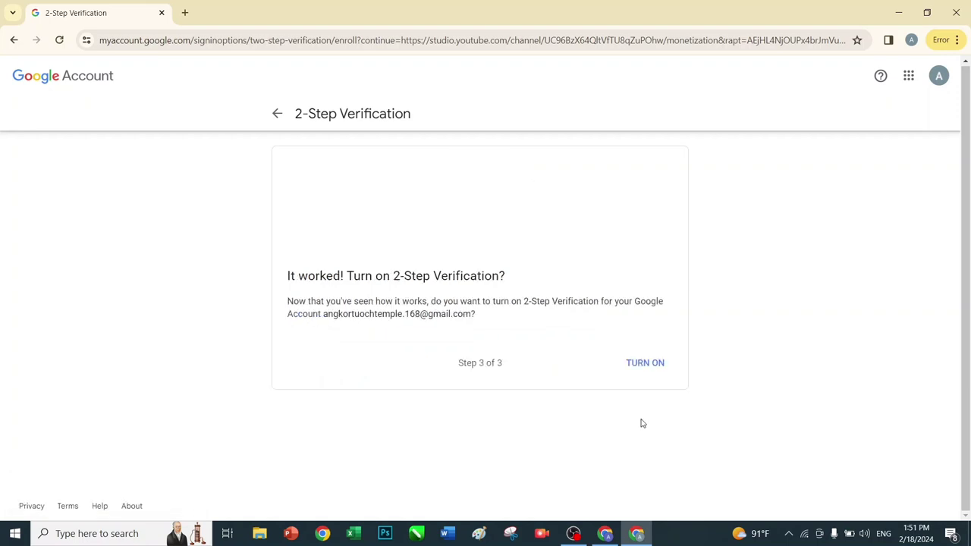
pyautogui.click(644, 364)
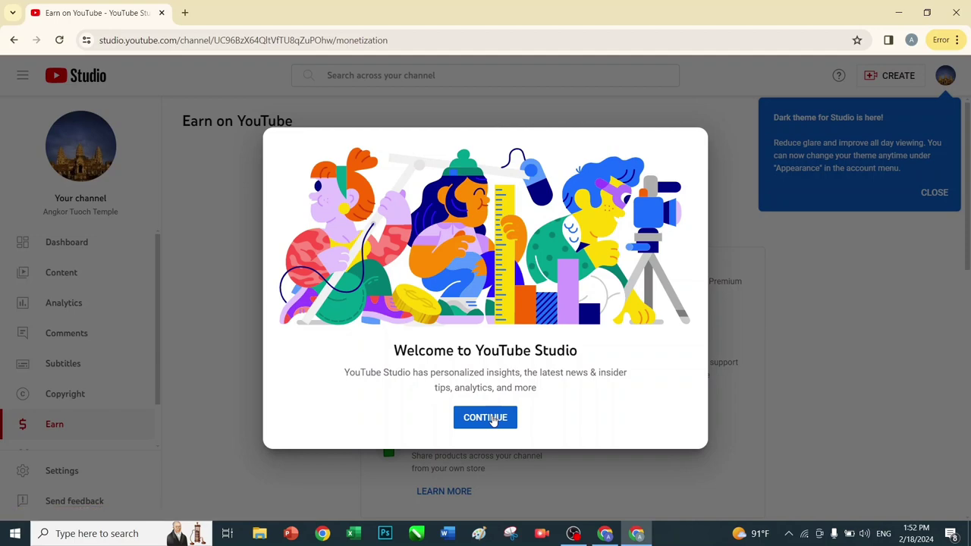
# - Dismiss the Studio welcome and dark theme popups, then check Complete the basics shows 2-Step Verification ticked
pyautogui.click(494, 420)
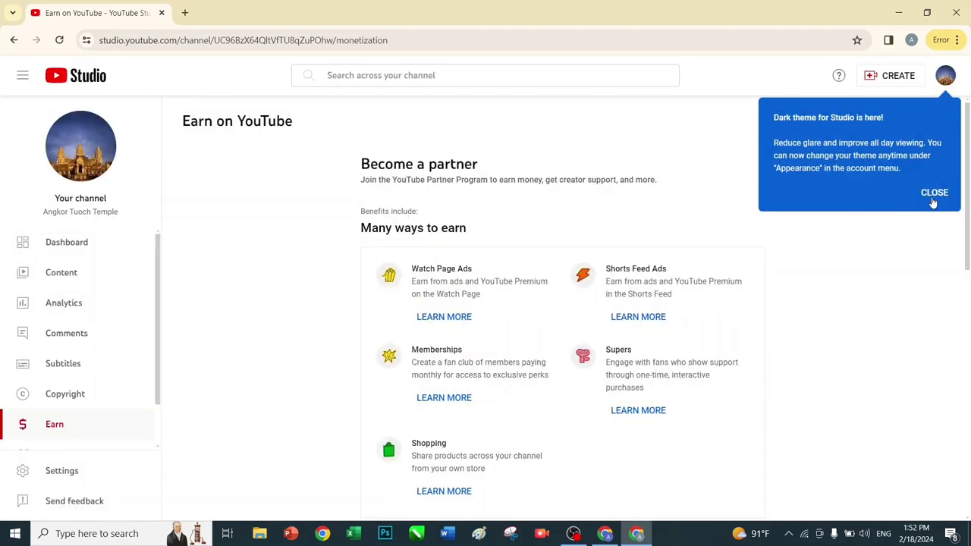
pyautogui.click(933, 194)
pyautogui.scroll(-8, 408, 395)
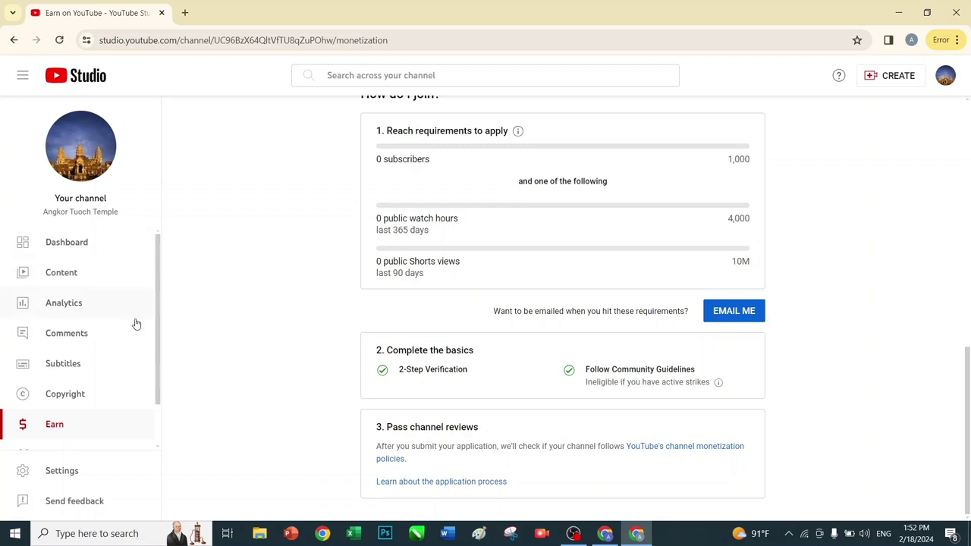
pyautogui.scroll(-2, 113, 357)
pyautogui.scroll(2, 106, 347)
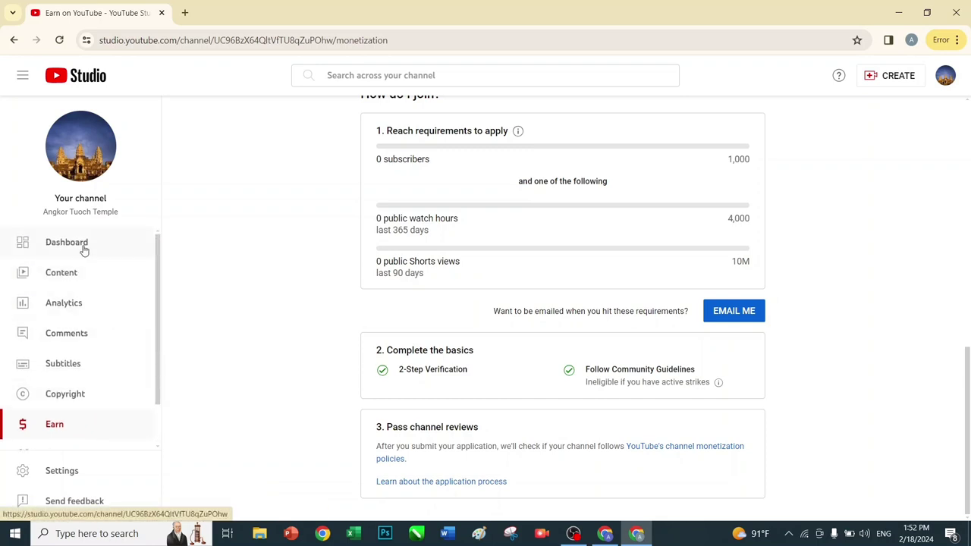
pyautogui.scroll(-2, 84, 252)
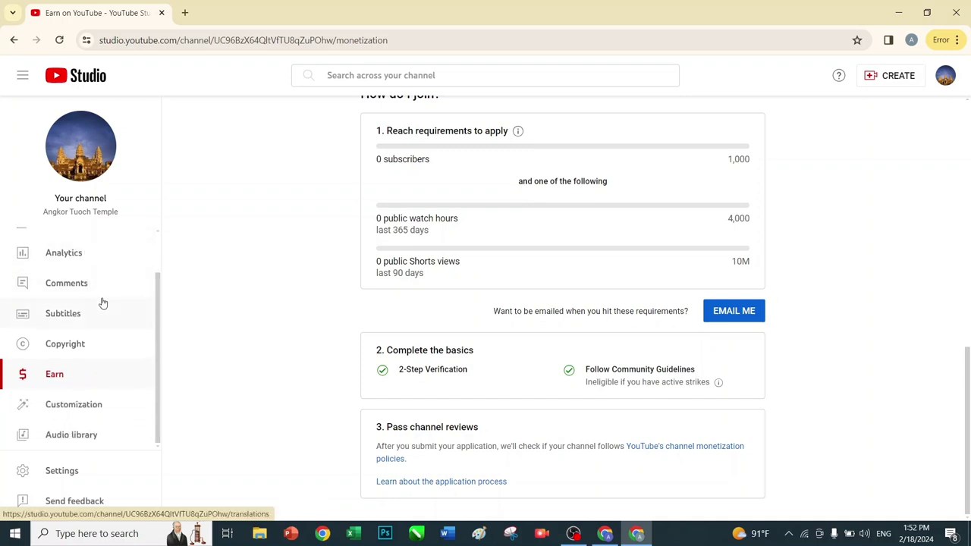